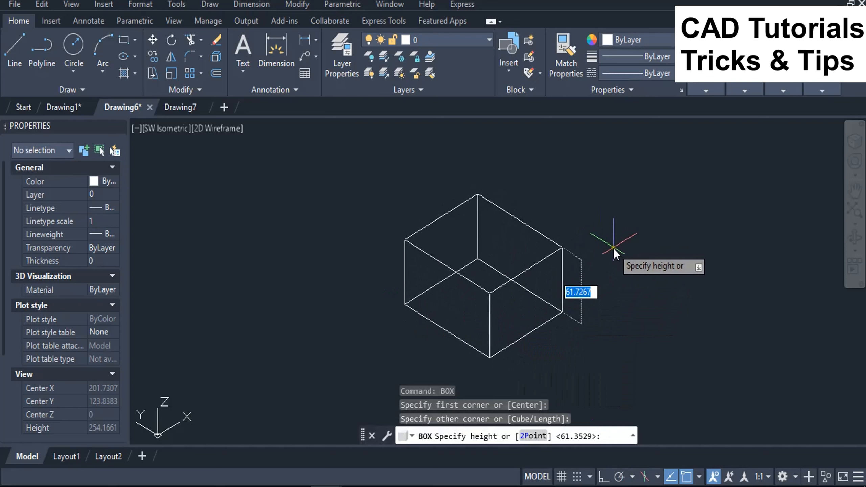
- Finish the box at a height of about 61.7 and set its display to the Conceptual shade mode
{"action": "left_click", "coordinate": [614, 253]}
{"action": "scroll", "coordinate": [605, 323], "scroll_direction": "up", "scroll_amount": 2}
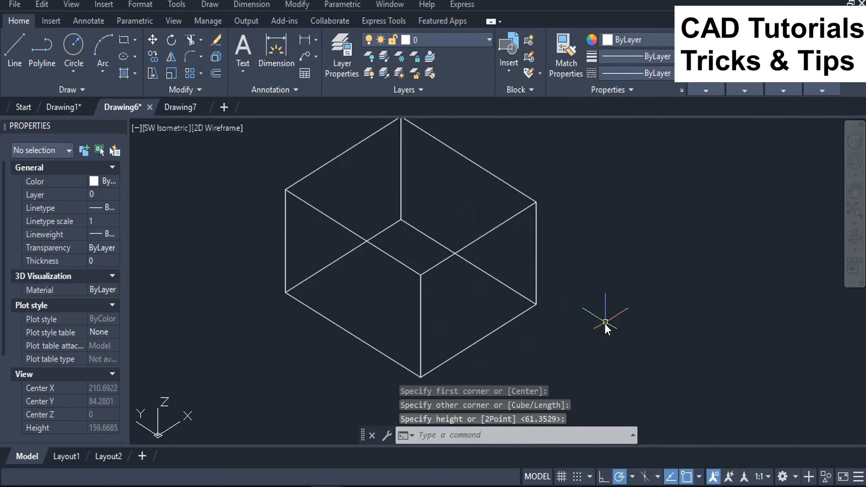
{"action": "type", "text": "SHADE"}
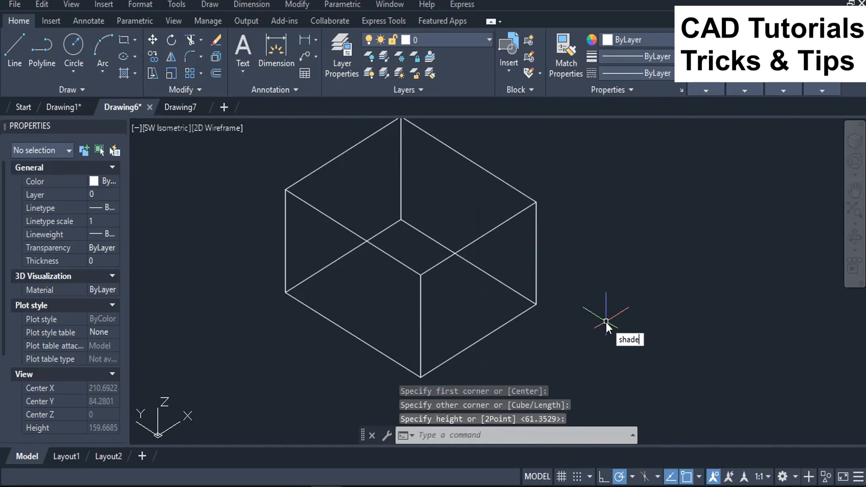
{"action": "type", "text": "MODE"}
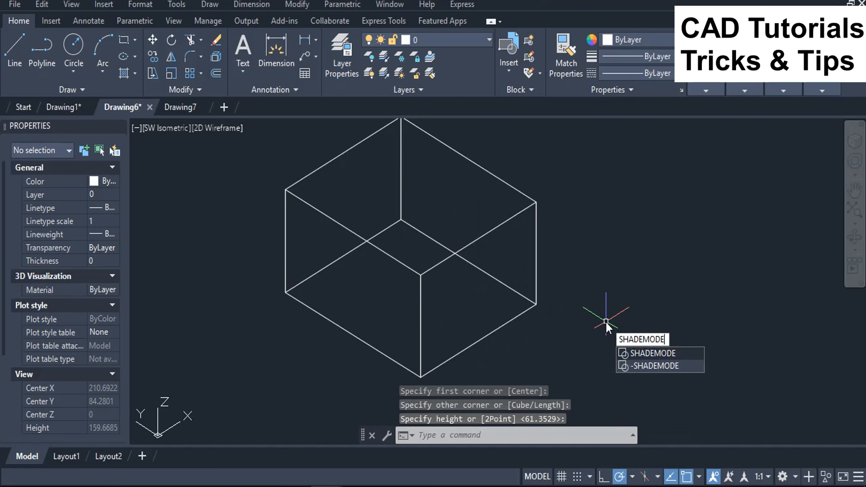
{"action": "key", "text": "Return"}
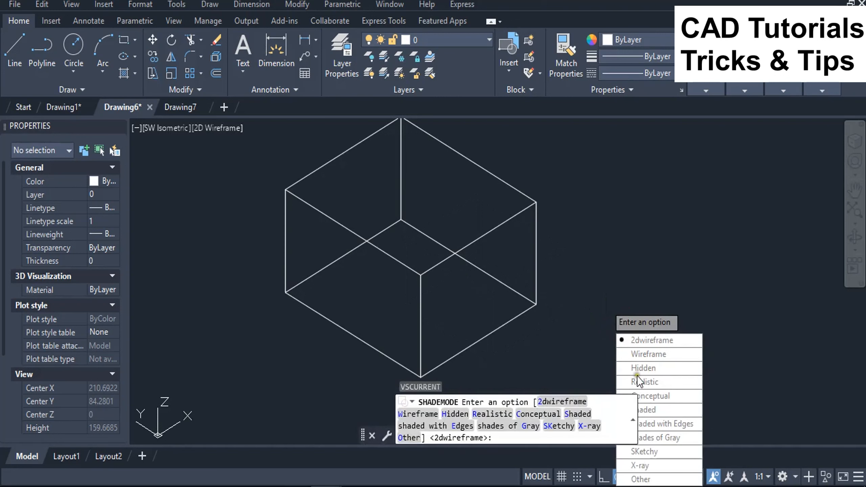
{"action": "left_click", "coordinate": [650, 396]}
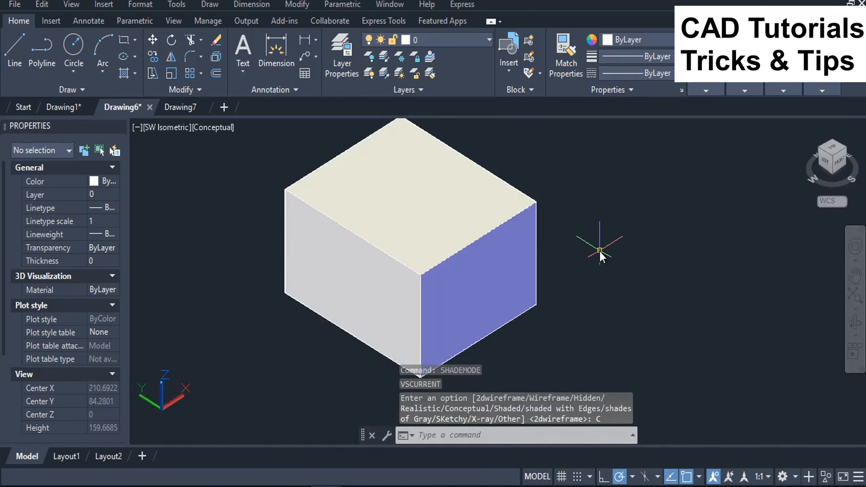
- Draw a circle with a radius of about 14.9 on the box's light grey side face
{"action": "left_click", "coordinate": [75, 45]}
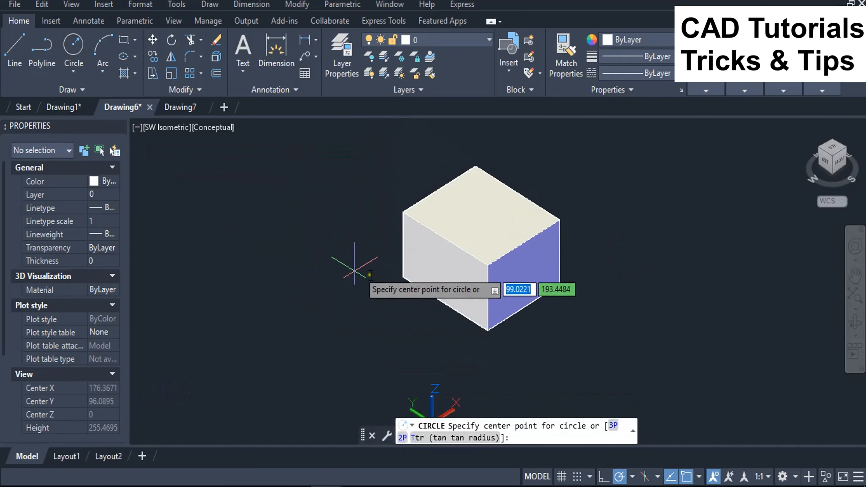
{"action": "left_click", "coordinate": [441, 271]}
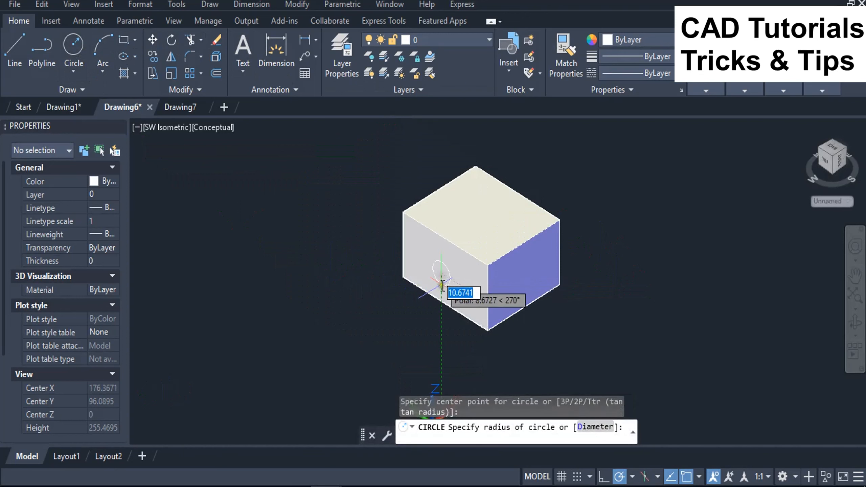
{"action": "left_click", "coordinate": [444, 291]}
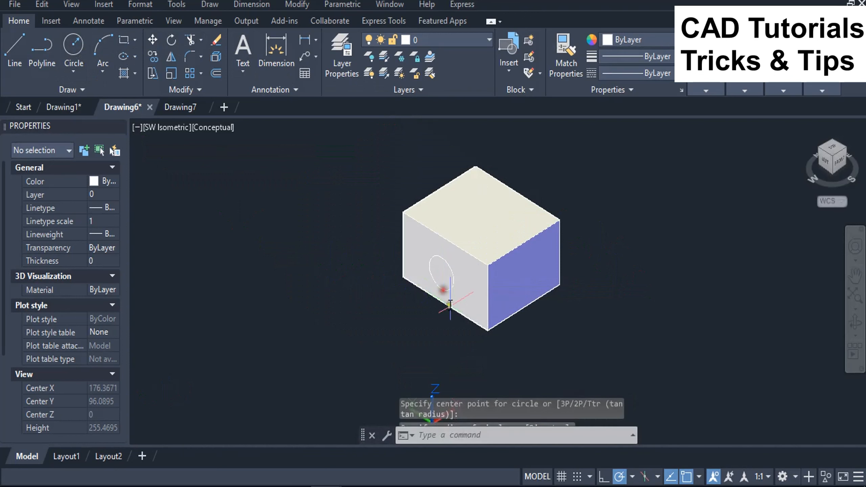
- Change the color of the circle on the grey side face to Red
{"action": "scroll", "coordinate": [443, 295], "scroll_direction": "up", "scroll_amount": 2}
{"action": "scroll", "coordinate": [467, 300], "scroll_direction": "up", "scroll_amount": 1}
{"action": "scroll", "coordinate": [466, 290], "scroll_direction": "down", "scroll_amount": 2}
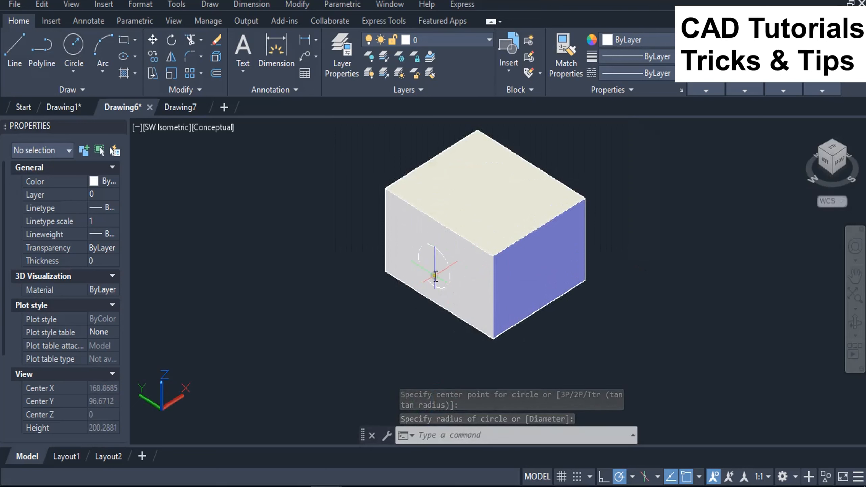
{"action": "scroll", "coordinate": [440, 270], "scroll_direction": "up", "scroll_amount": 2}
{"action": "left_click", "coordinate": [450, 249]}
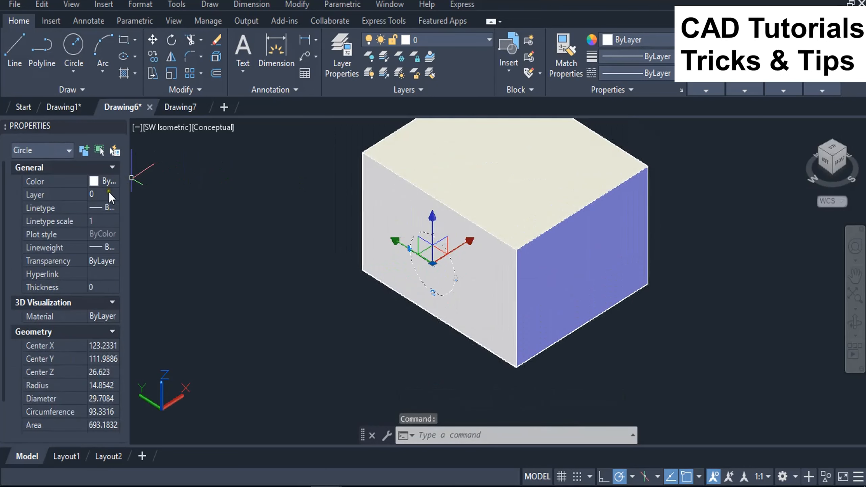
{"action": "left_click", "coordinate": [113, 179]}
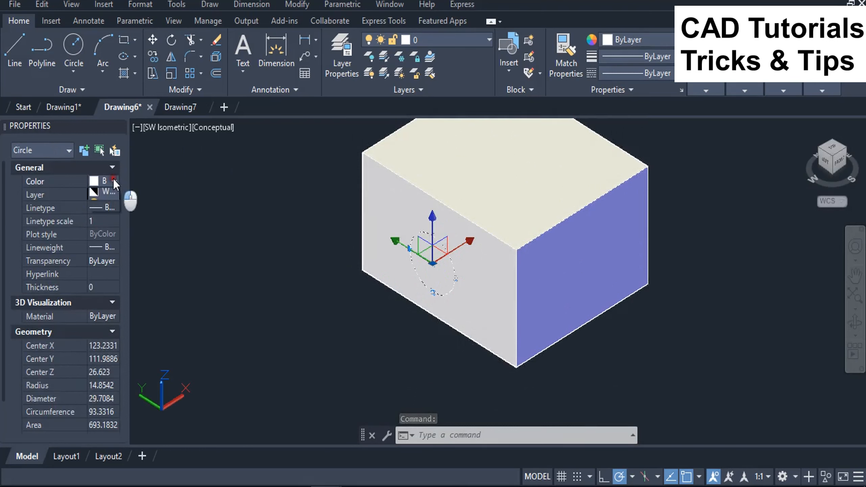
{"action": "left_click", "coordinate": [106, 217]}
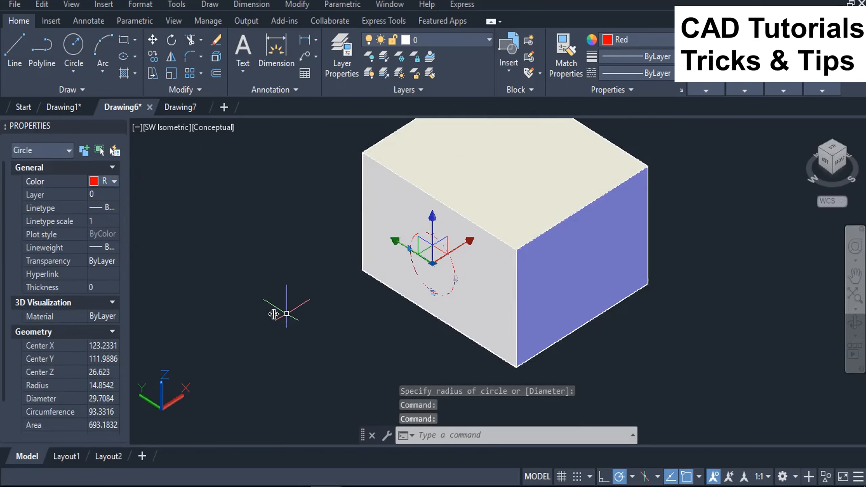
{"action": "key", "text": "Escape"}
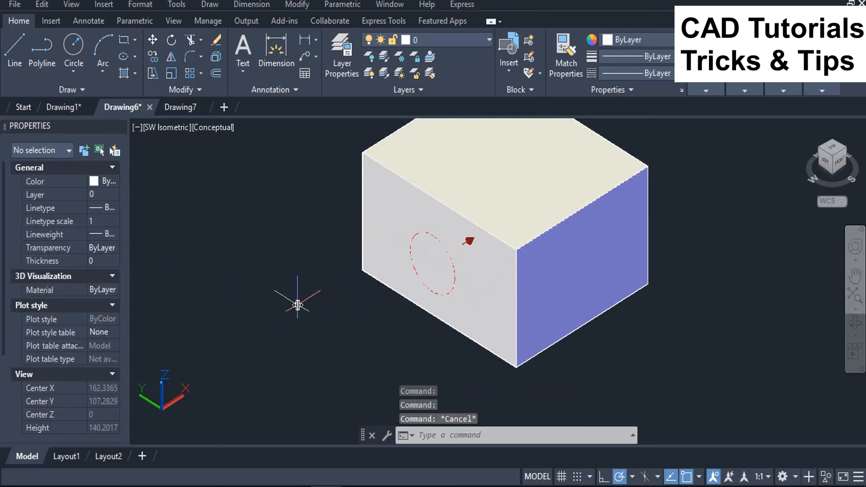
- Draw a rectangle in the middle of the box's blue side face
{"action": "scroll", "coordinate": [300, 301], "scroll_direction": "down", "scroll_amount": 2}
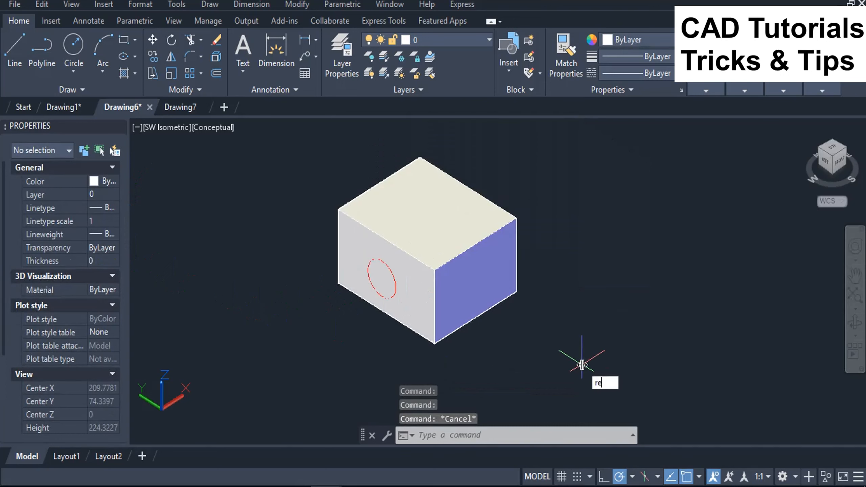
{"action": "type", "text": "rec"}
{"action": "left_click", "coordinate": [639, 394]}
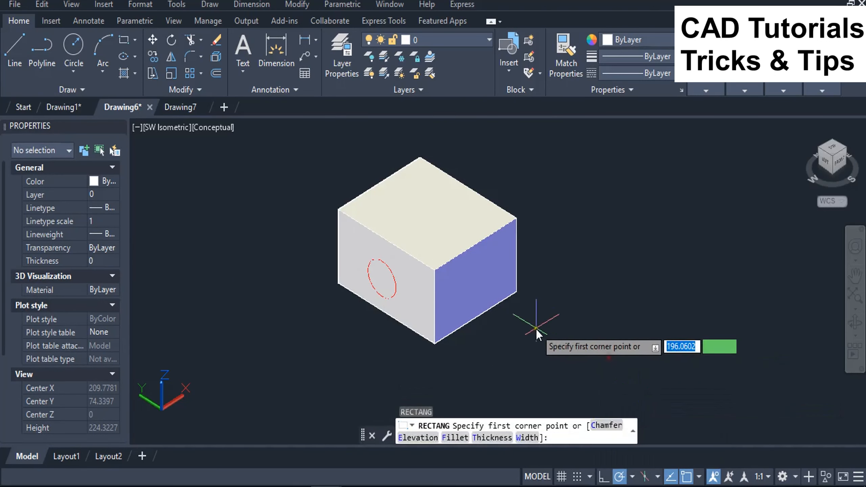
{"action": "scroll", "coordinate": [505, 309], "scroll_direction": "up", "scroll_amount": 2}
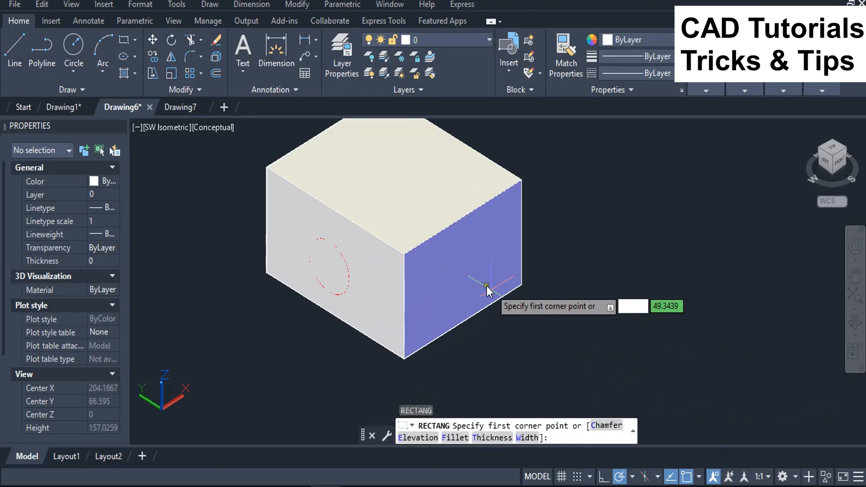
{"action": "left_click", "coordinate": [447, 267]}
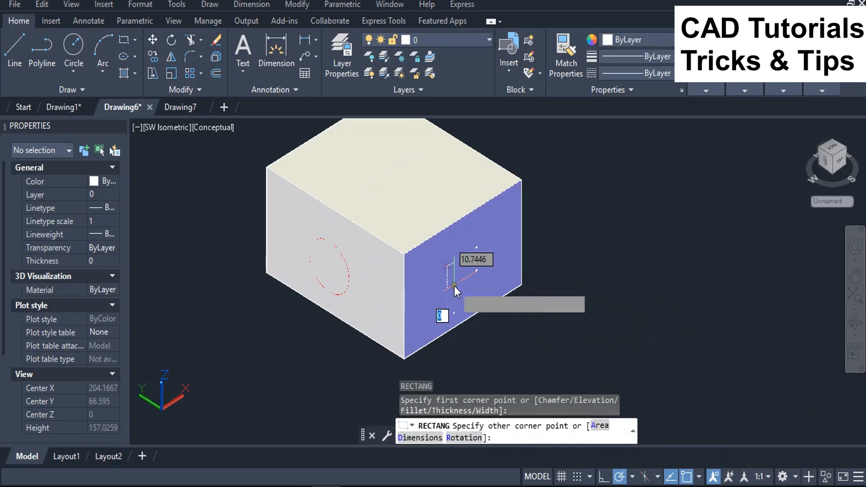
{"action": "left_click", "coordinate": [490, 280]}
- Change the color of the rectangle on the blue side face to Green
{"action": "left_click", "coordinate": [474, 290]}
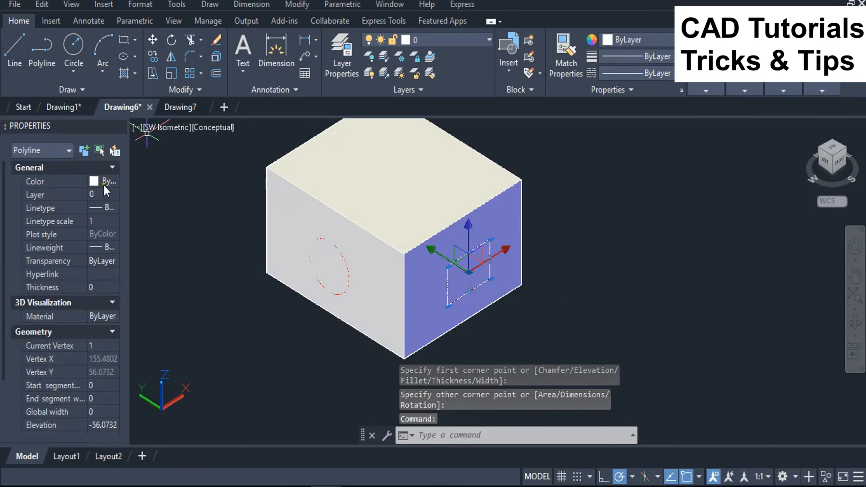
{"action": "left_click", "coordinate": [113, 184]}
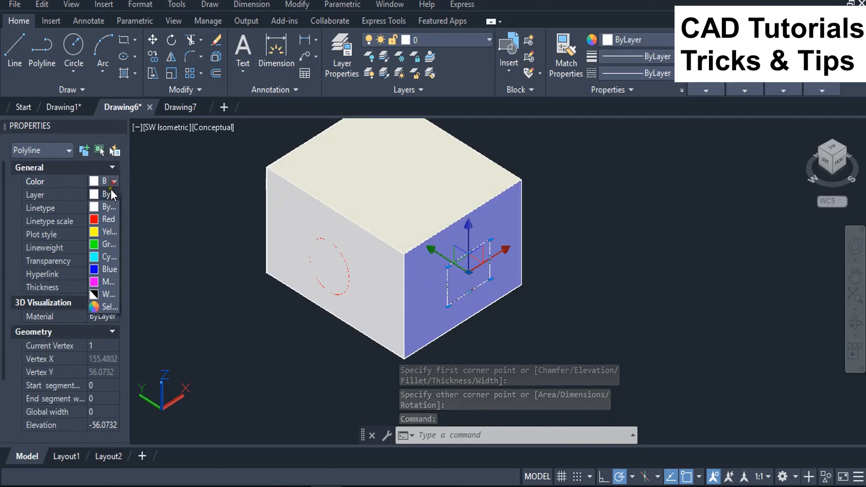
{"action": "left_click", "coordinate": [106, 245]}
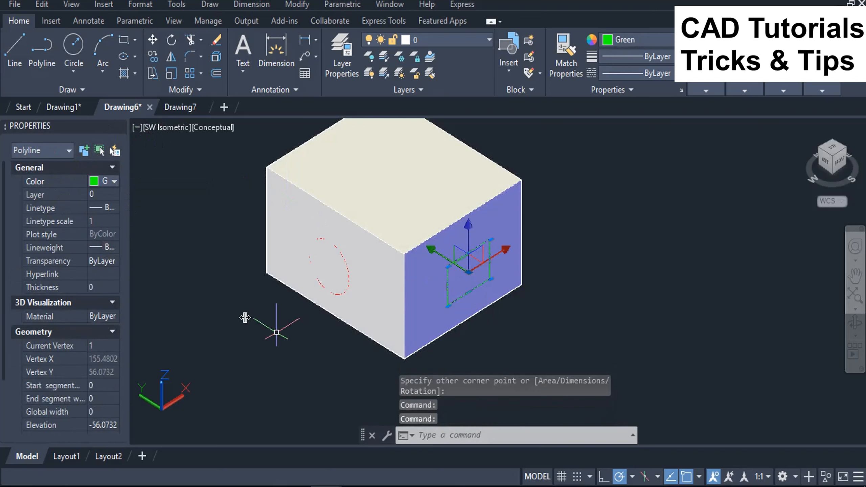
{"action": "key", "text": "Escape"}
- Draw a 5-sided polygon, inscribed in a circle, in the middle of the box's top face
{"action": "scroll", "coordinate": [516, 354], "scroll_direction": "down", "scroll_amount": 3}
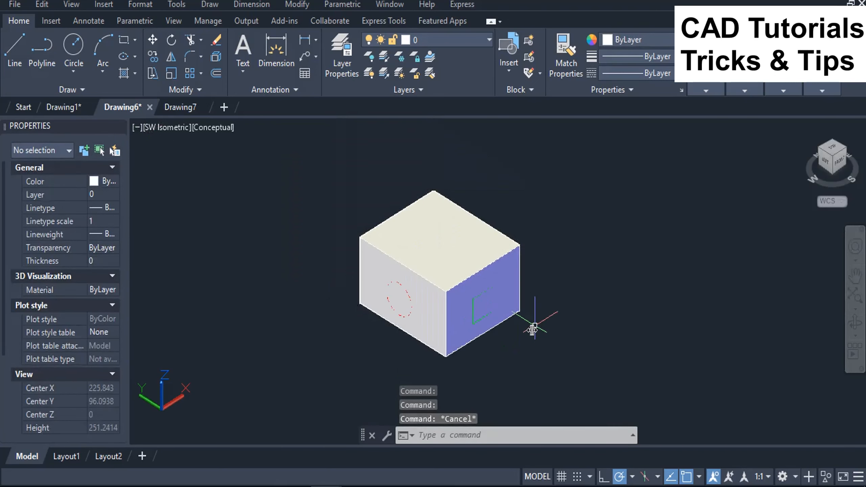
{"action": "scroll", "coordinate": [563, 288], "scroll_direction": "up", "scroll_amount": 2}
{"action": "scroll", "coordinate": [431, 240], "scroll_direction": "up", "scroll_amount": 3}
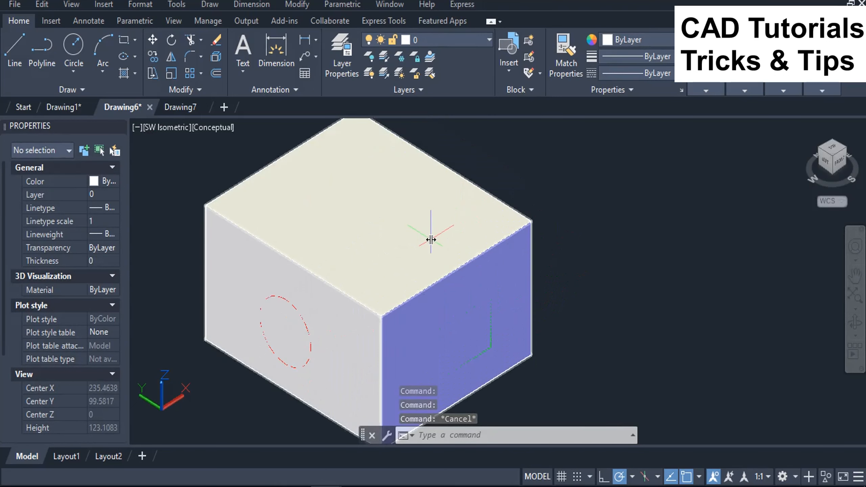
{"action": "scroll", "coordinate": [431, 240], "scroll_direction": "down", "scroll_amount": 4}
{"action": "type", "text": "POyg"}
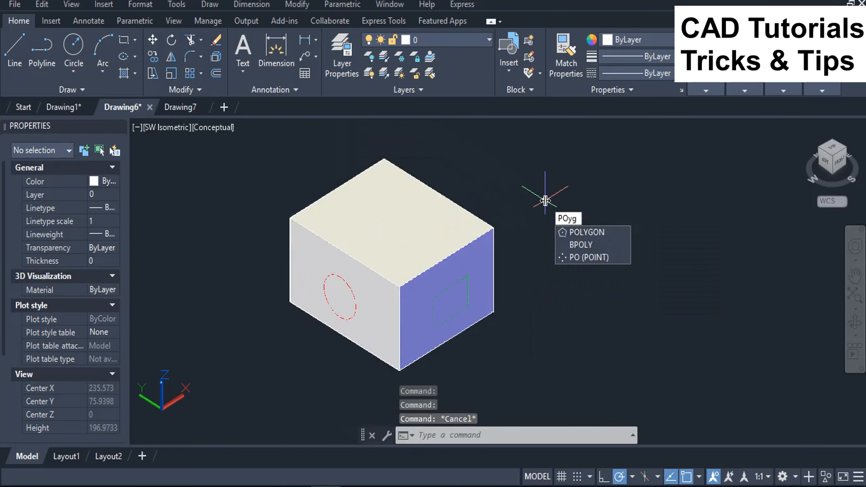
{"action": "left_click", "coordinate": [590, 235]}
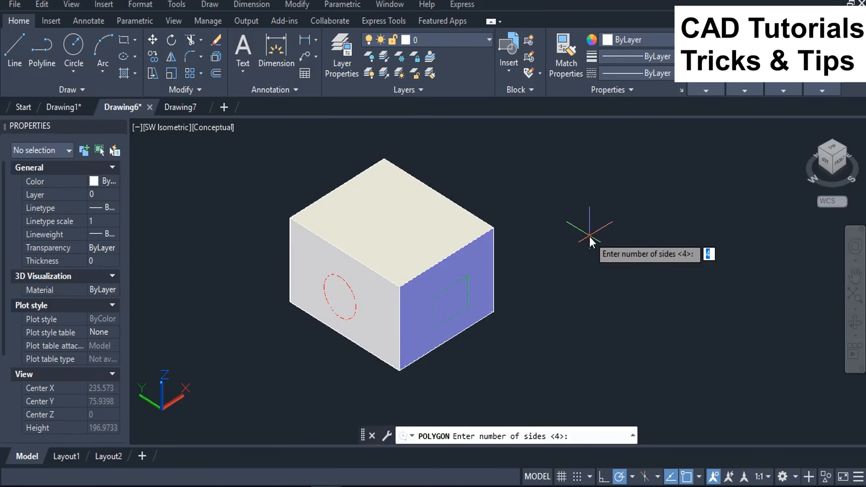
{"action": "type", "text": "5"}
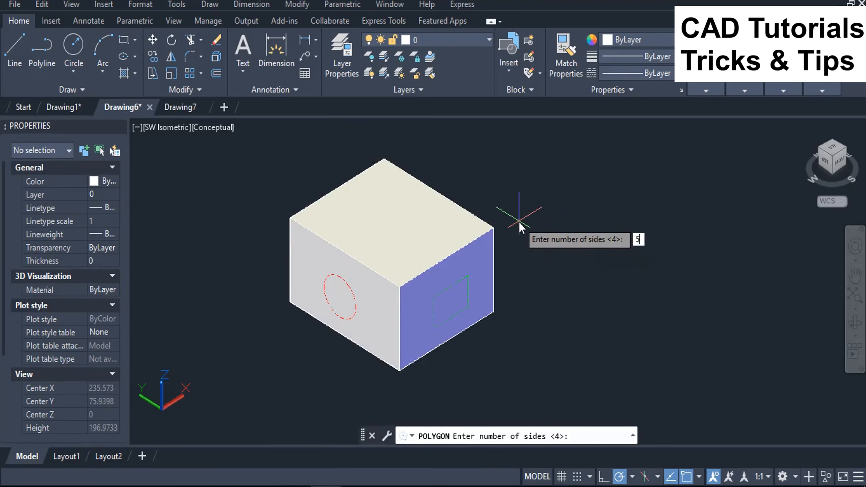
{"action": "key", "text": "Return"}
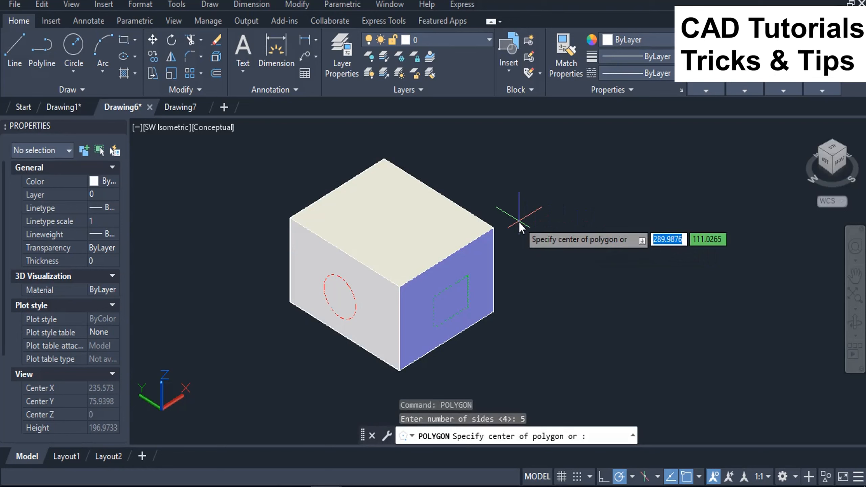
{"action": "left_click", "coordinate": [383, 232]}
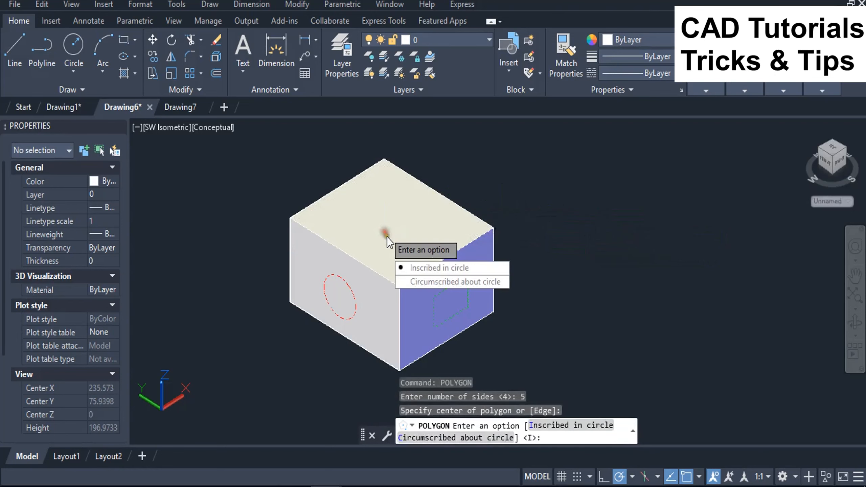
{"action": "key", "text": "Return"}
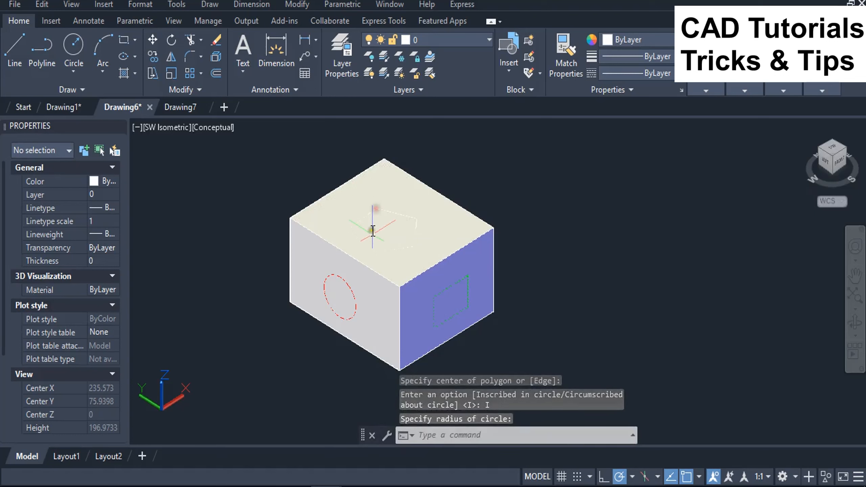
- Change the color of the pentagon on the top face to Magenta
{"action": "scroll", "coordinate": [391, 244], "scroll_direction": "up", "scroll_amount": 2}
{"action": "left_click", "coordinate": [394, 252]}
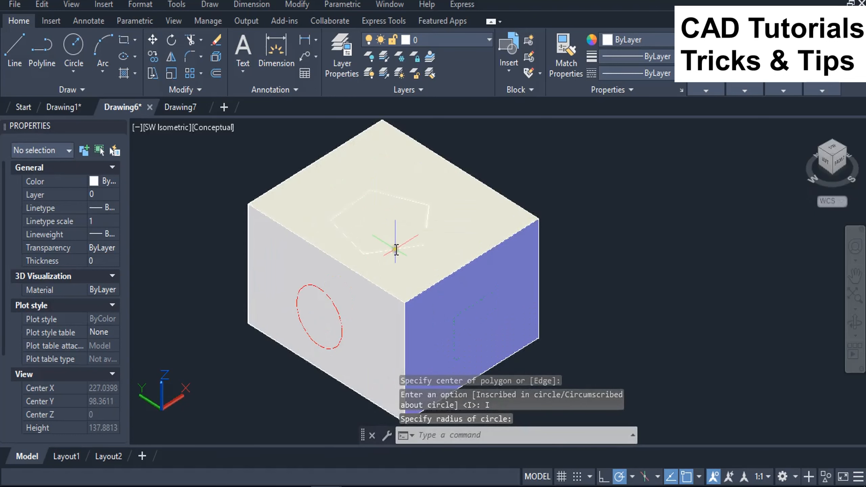
{"action": "left_click", "coordinate": [394, 250]}
{"action": "left_click", "coordinate": [114, 180]}
{"action": "left_click", "coordinate": [114, 180]}
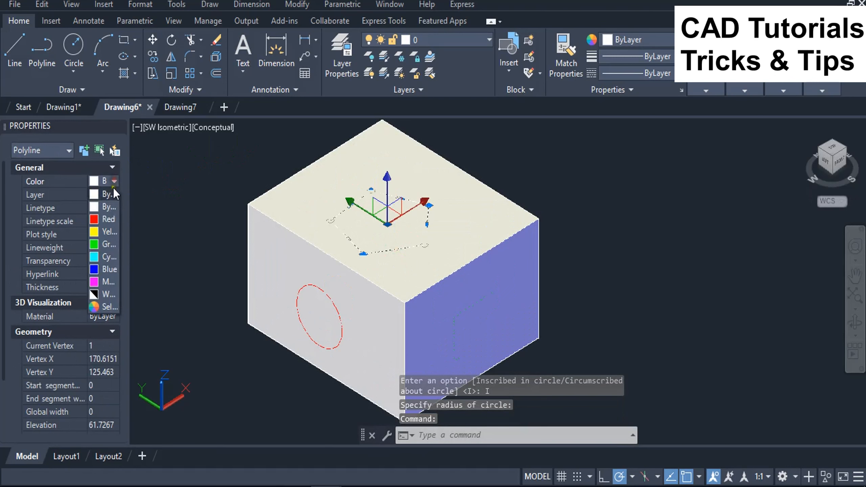
{"action": "left_click", "coordinate": [104, 282]}
{"action": "key", "text": "Escape"}
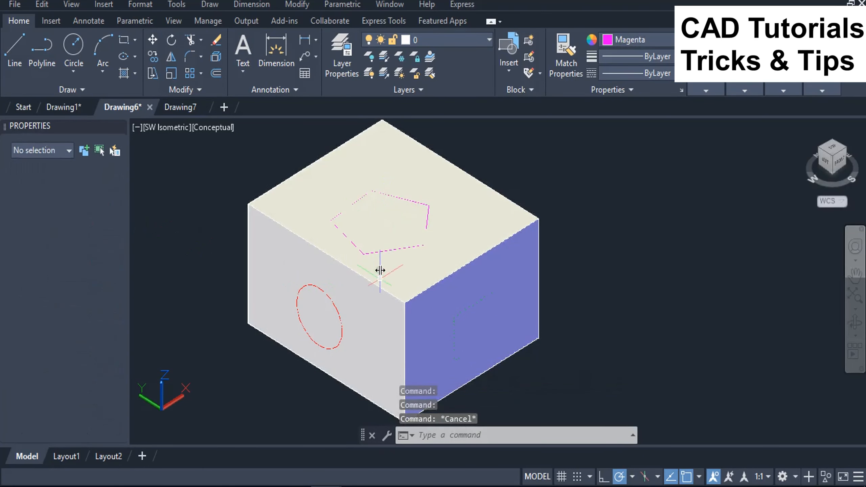
- Imprint the green rectangle onto the box's blue side face, deleting the source object
{"action": "scroll", "coordinate": [381, 271], "scroll_direction": "up", "scroll_amount": 2}
{"action": "scroll", "coordinate": [387, 241], "scroll_direction": "up", "scroll_amount": 4}
{"action": "scroll", "coordinate": [391, 236], "scroll_direction": "down", "scroll_amount": 5}
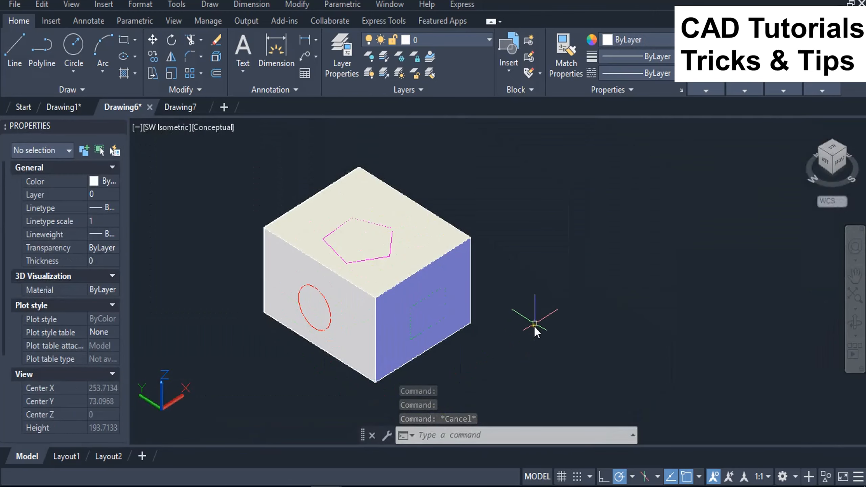
{"action": "type", "text": "IMP"}
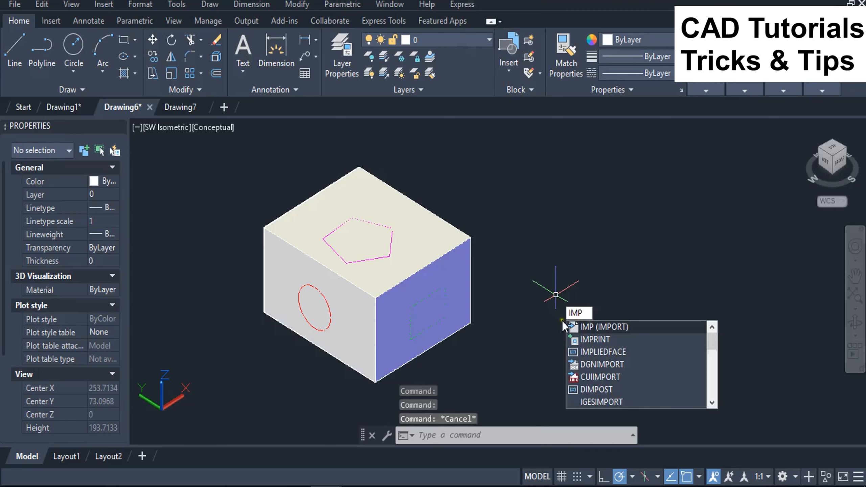
{"action": "left_click", "coordinate": [586, 339]}
{"action": "scroll", "coordinate": [473, 355], "scroll_direction": "up", "scroll_amount": 3}
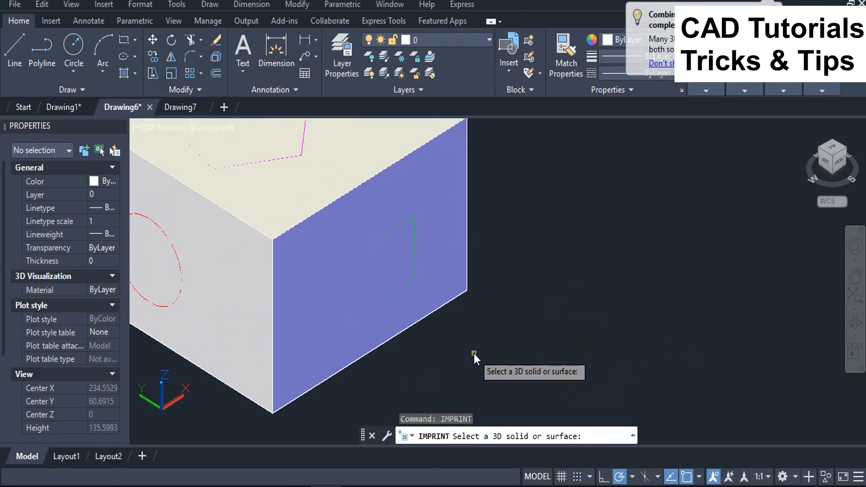
{"action": "left_click", "coordinate": [440, 255]}
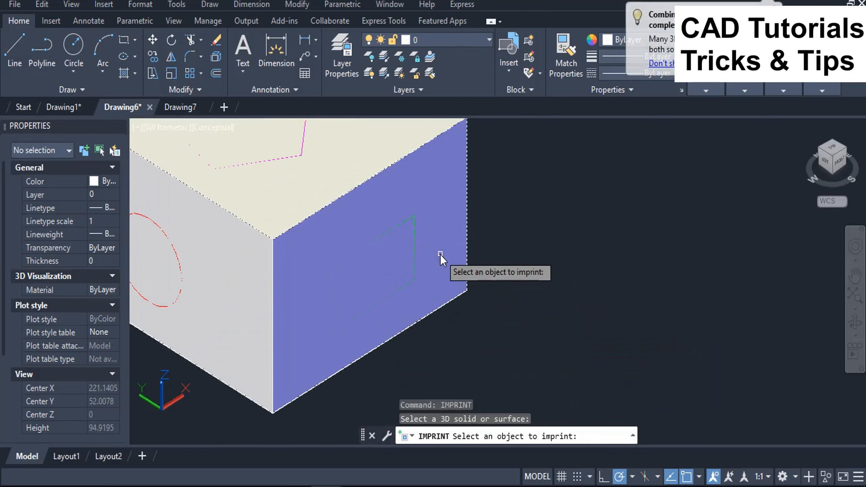
{"action": "left_click", "coordinate": [410, 284]}
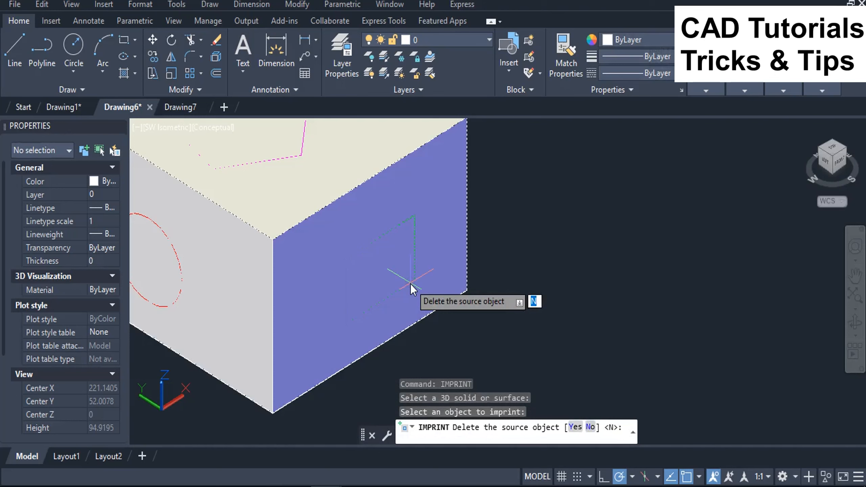
{"action": "type", "text": "y"}
{"action": "key", "text": "Return"}
- Imprint the red circle onto the box's grey side face, deleting the source object
{"action": "scroll", "coordinate": [479, 272], "scroll_direction": "down", "scroll_amount": 4}
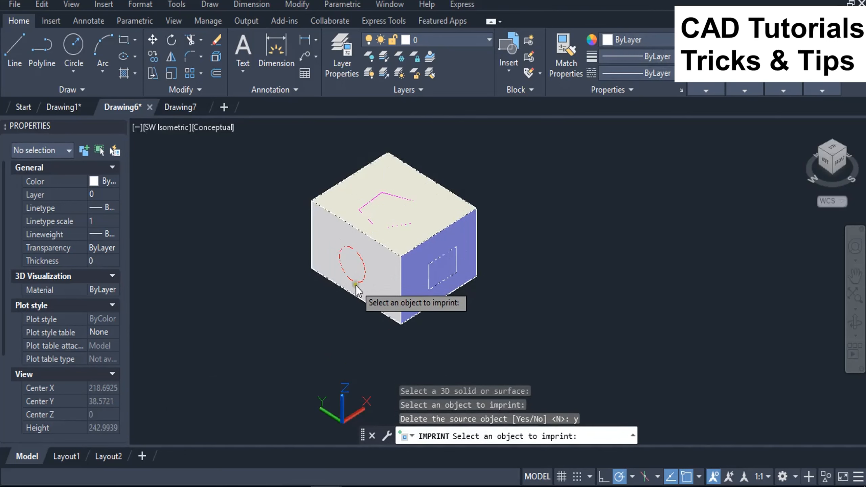
{"action": "scroll", "coordinate": [357, 279], "scroll_direction": "up", "scroll_amount": 3}
{"action": "scroll", "coordinate": [357, 279], "scroll_direction": "up", "scroll_amount": 6}
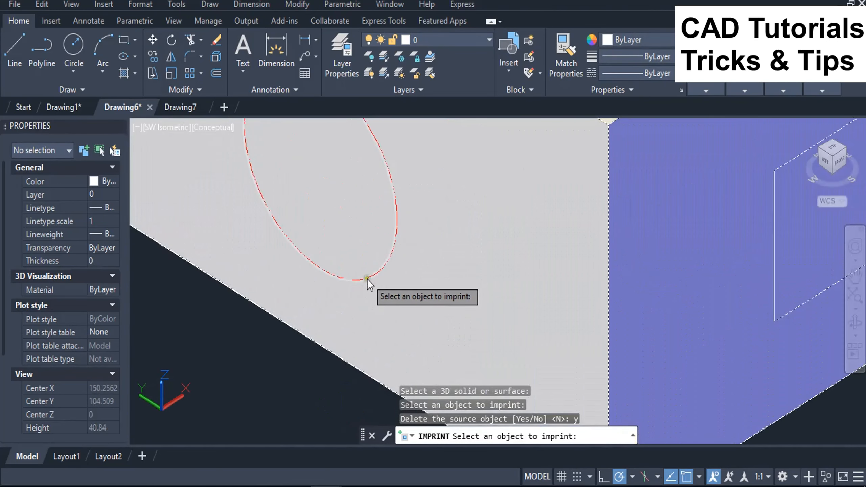
{"action": "left_click", "coordinate": [368, 279]}
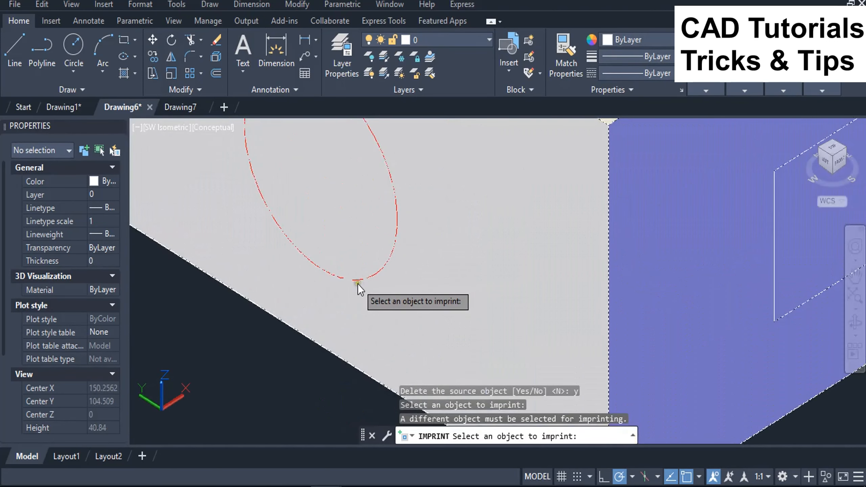
{"action": "left_click", "coordinate": [336, 277]}
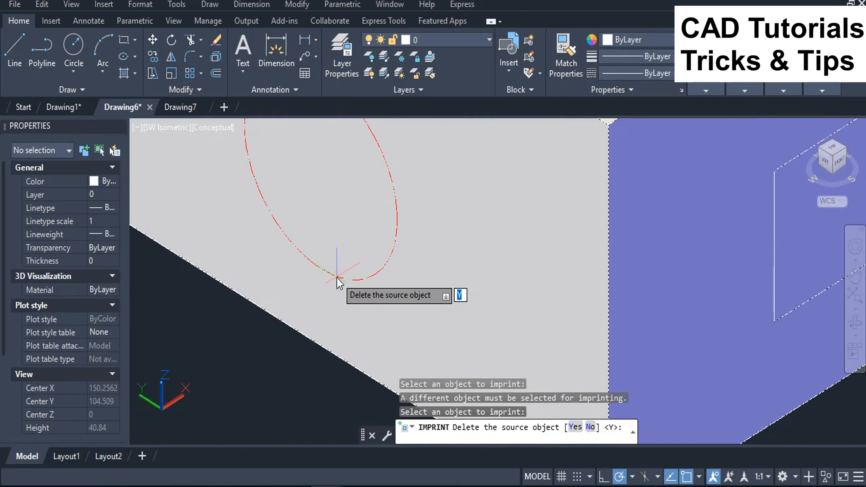
{"action": "key", "text": "Return"}
- Imprint the magenta pentagon onto the box's top face, deleting the source object, and end the Imprint command
{"action": "scroll", "coordinate": [334, 284], "scroll_direction": "down", "scroll_amount": 5}
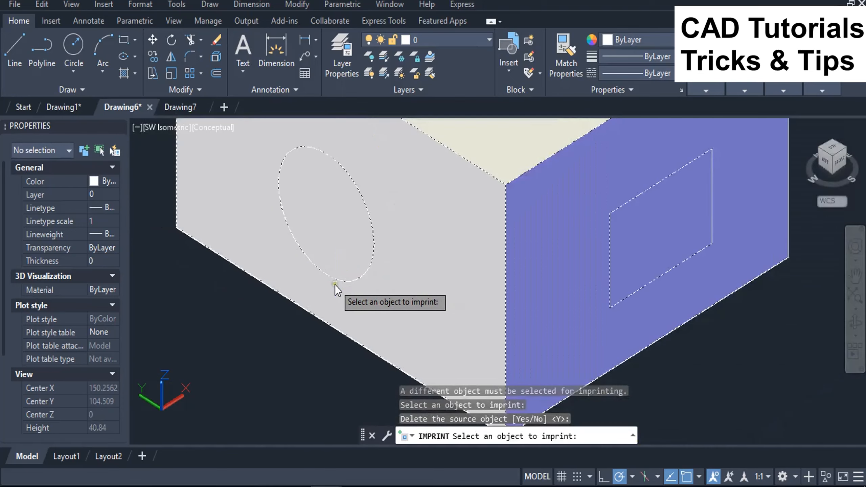
{"action": "scroll", "coordinate": [367, 226], "scroll_direction": "up", "scroll_amount": 4}
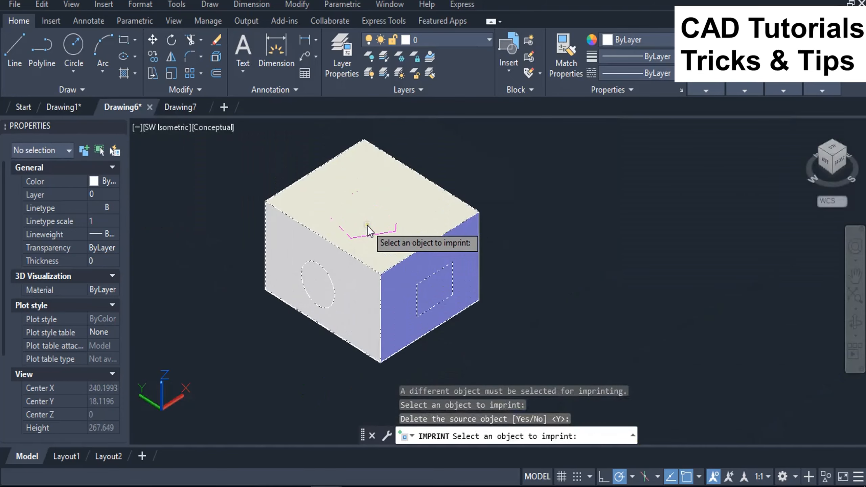
{"action": "scroll", "coordinate": [371, 244], "scroll_direction": "up", "scroll_amount": 6}
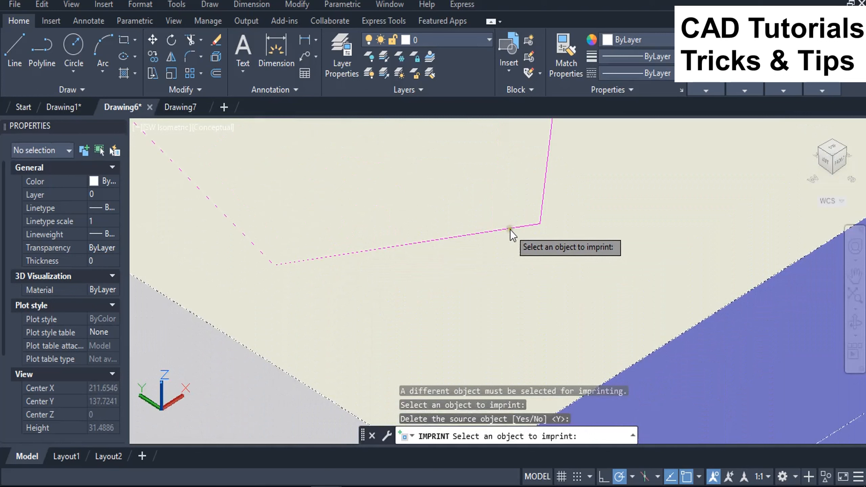
{"action": "scroll", "coordinate": [510, 227], "scroll_direction": "up", "scroll_amount": 3}
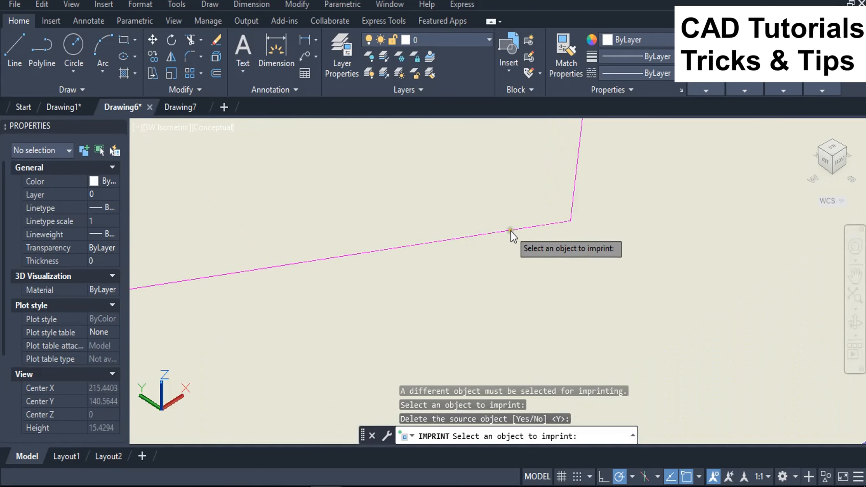
{"action": "left_click", "coordinate": [510, 230]}
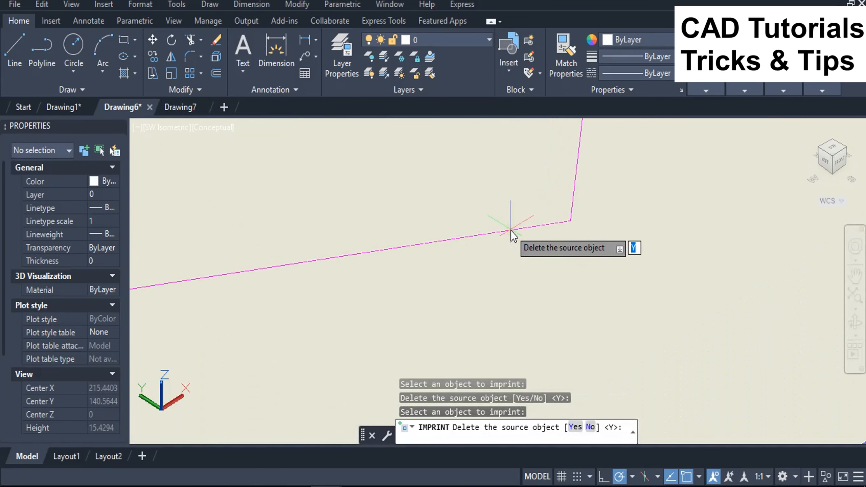
{"action": "key", "text": "Return"}
{"action": "scroll", "coordinate": [491, 232], "scroll_direction": "down", "scroll_amount": 6}
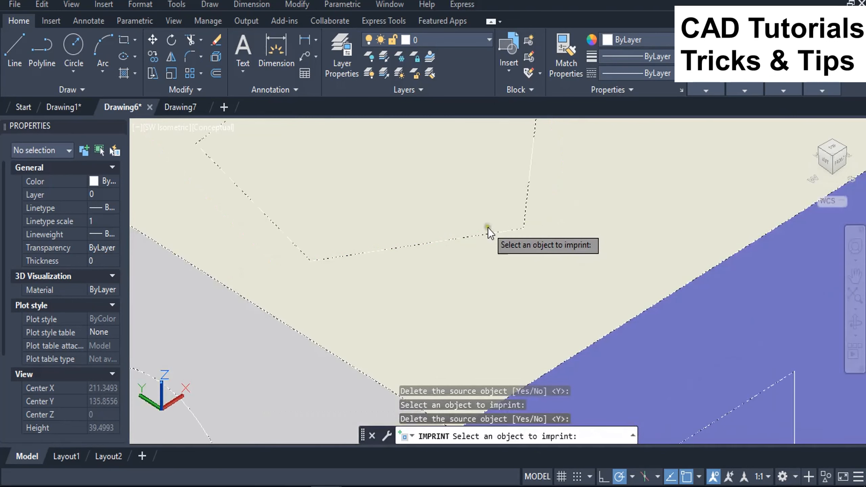
{"action": "scroll", "coordinate": [484, 226], "scroll_direction": "down", "scroll_amount": 3}
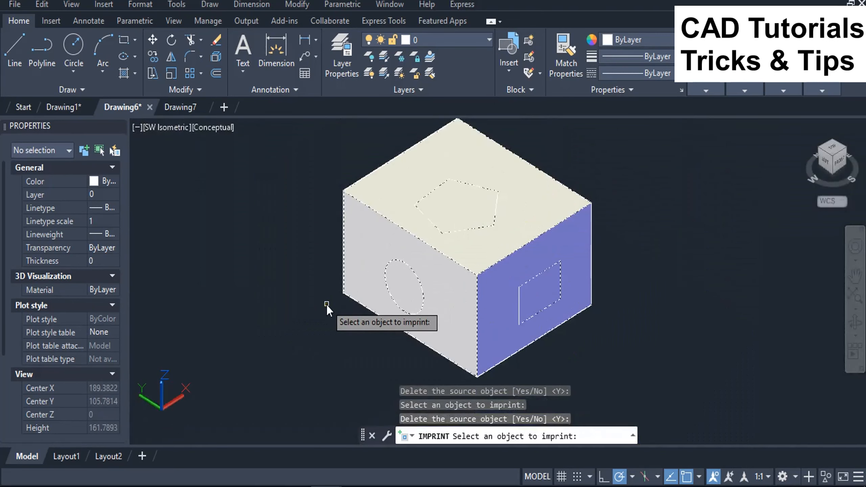
{"action": "key", "text": "Escape"}
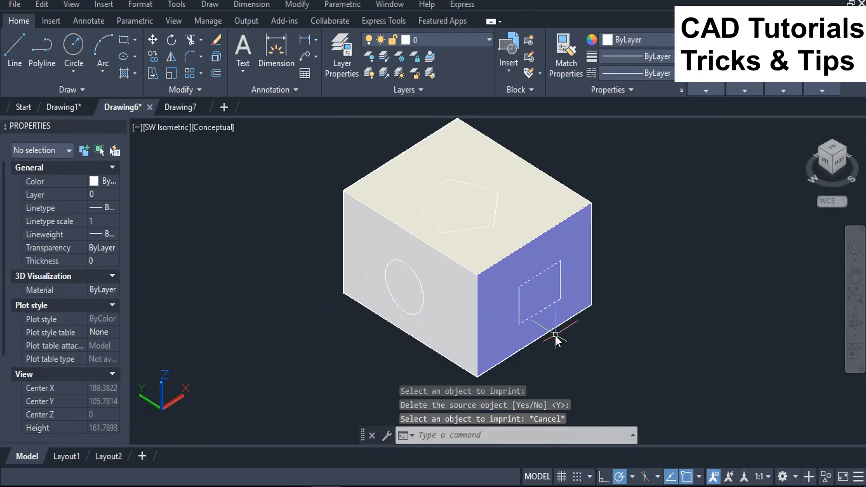
- Examine the imprinted rectangle, circle and pentagon up close and check whether they select together with the box as one solid
{"action": "scroll", "coordinate": [554, 336], "scroll_direction": "up", "scroll_amount": 3}
{"action": "scroll", "coordinate": [550, 280], "scroll_direction": "down", "scroll_amount": 3}
{"action": "scroll", "coordinate": [385, 306], "scroll_direction": "down", "scroll_amount": 2}
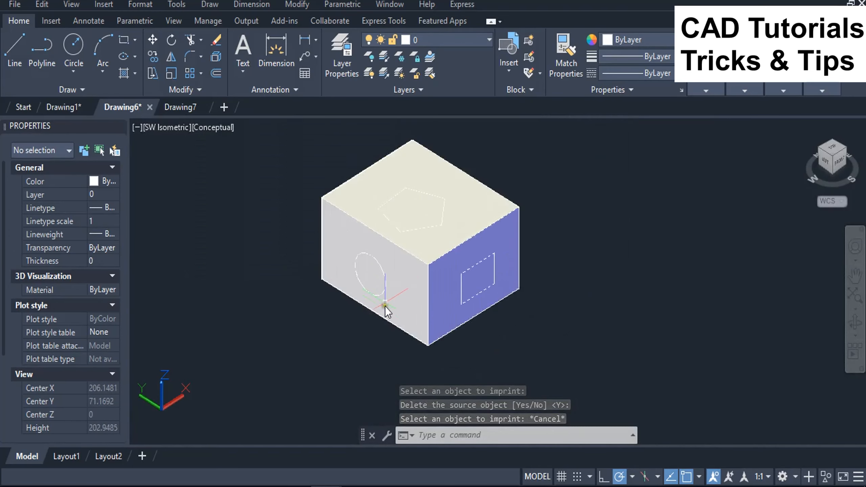
{"action": "scroll", "coordinate": [386, 293], "scroll_direction": "up", "scroll_amount": 3}
{"action": "scroll", "coordinate": [385, 280], "scroll_direction": "down", "scroll_amount": 4}
{"action": "scroll", "coordinate": [413, 246], "scroll_direction": "up", "scroll_amount": 4}
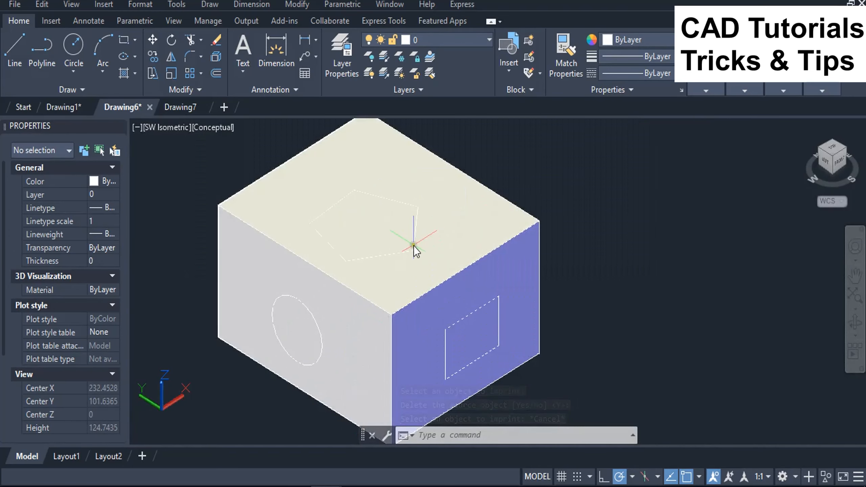
{"action": "scroll", "coordinate": [389, 251], "scroll_direction": "down", "scroll_amount": 3}
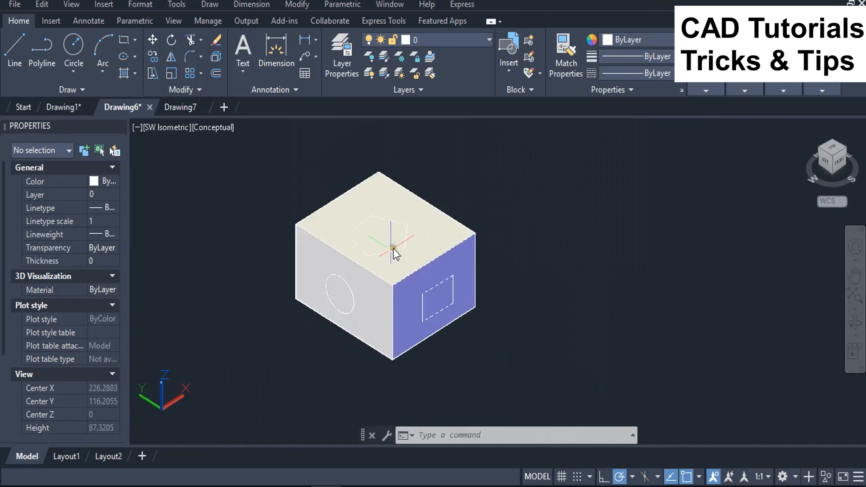
{"action": "left_click", "coordinate": [353, 305]}
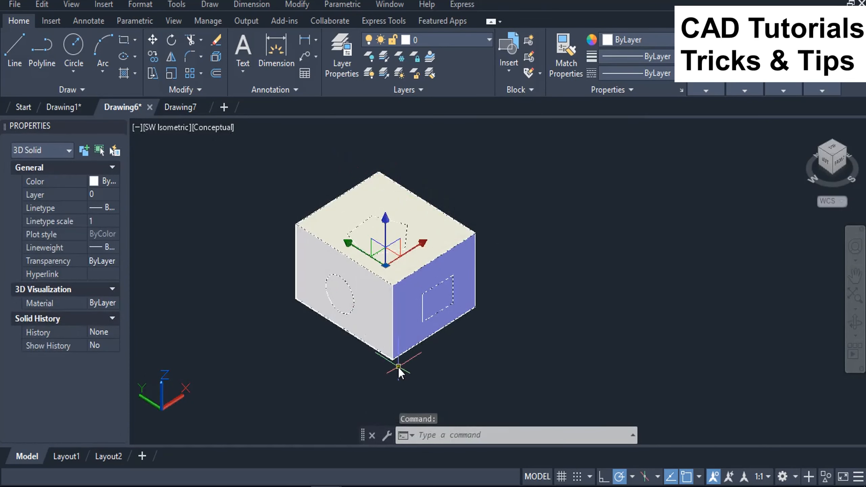
{"action": "key", "text": "Escape"}
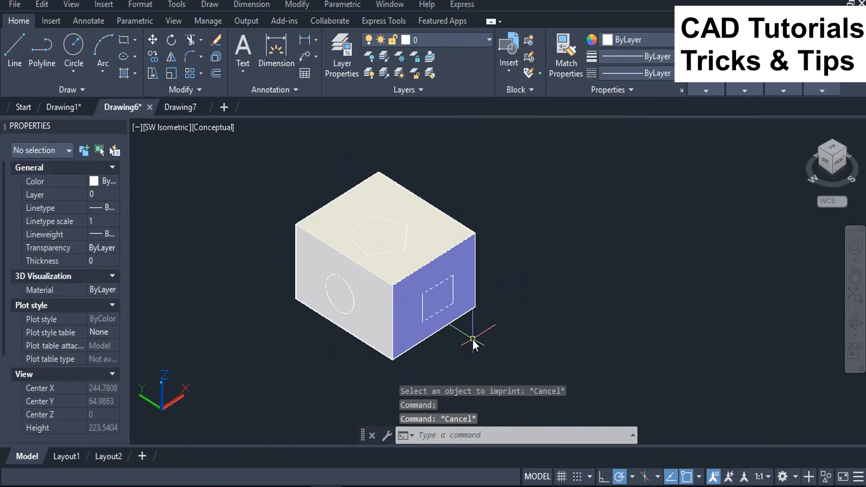
- Use Presspull to extrude the imprinted rectangle on the blue side face outward into a rectangular block
{"action": "scroll", "coordinate": [472, 340], "scroll_direction": "up", "scroll_amount": 2}
{"action": "type", "text": "PRe"}
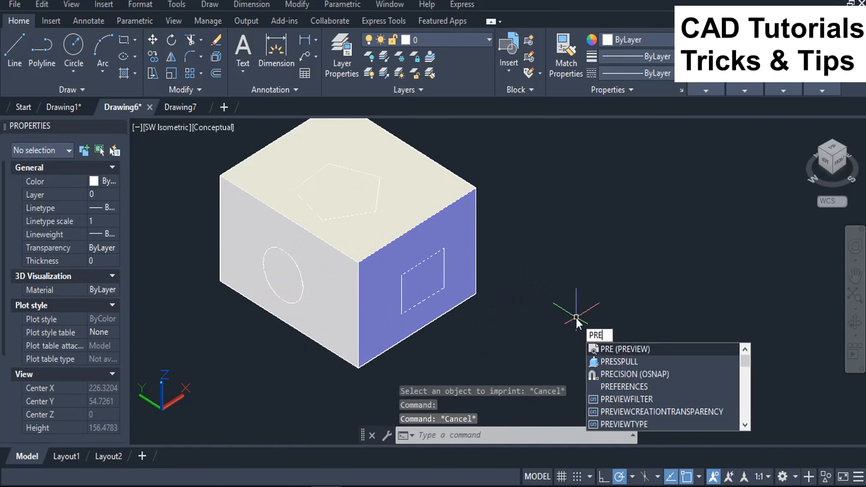
{"action": "type", "text": "ss"}
{"action": "key", "text": "Return"}
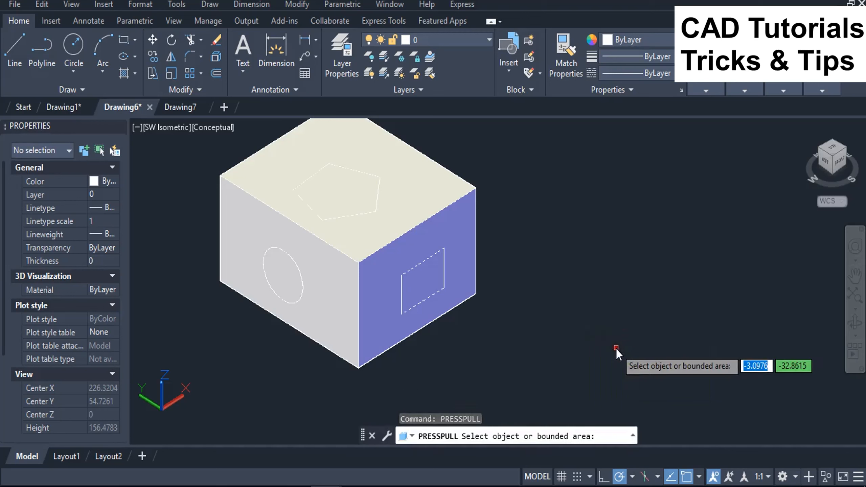
{"action": "scroll", "coordinate": [432, 351], "scroll_direction": "up", "scroll_amount": 2}
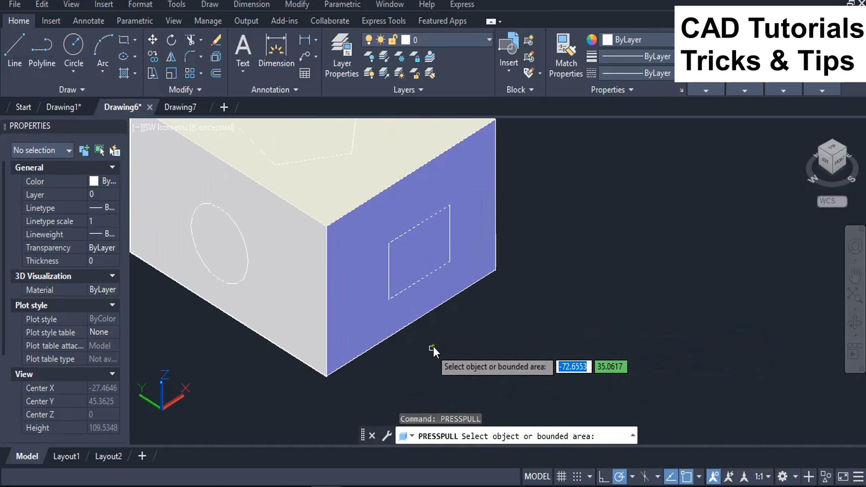
{"action": "left_click", "coordinate": [411, 254]}
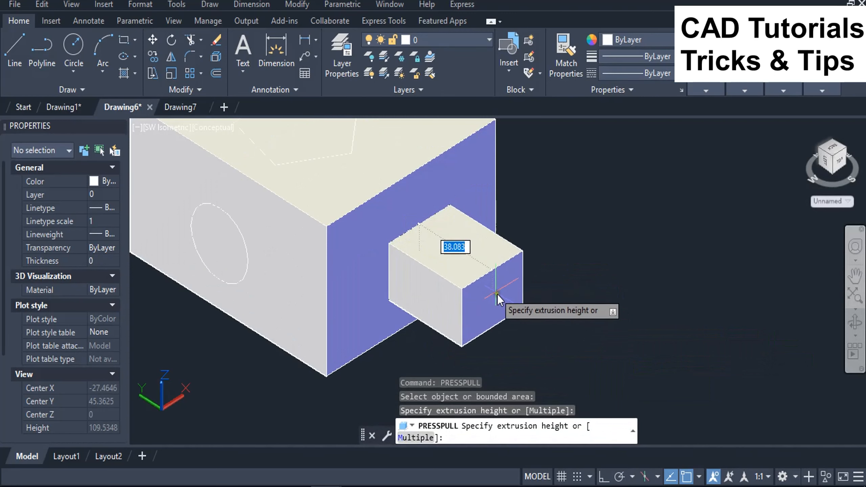
{"action": "scroll", "coordinate": [556, 298], "scroll_direction": "down", "scroll_amount": 1}
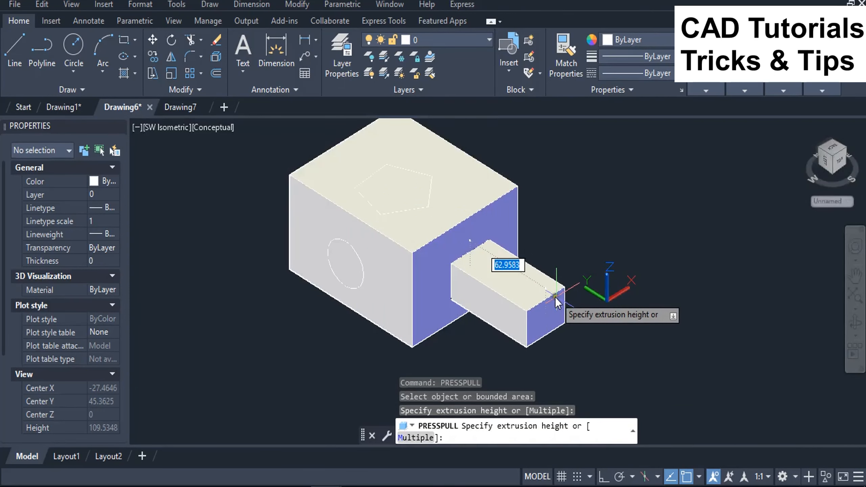
{"action": "left_click", "coordinate": [533, 294]}
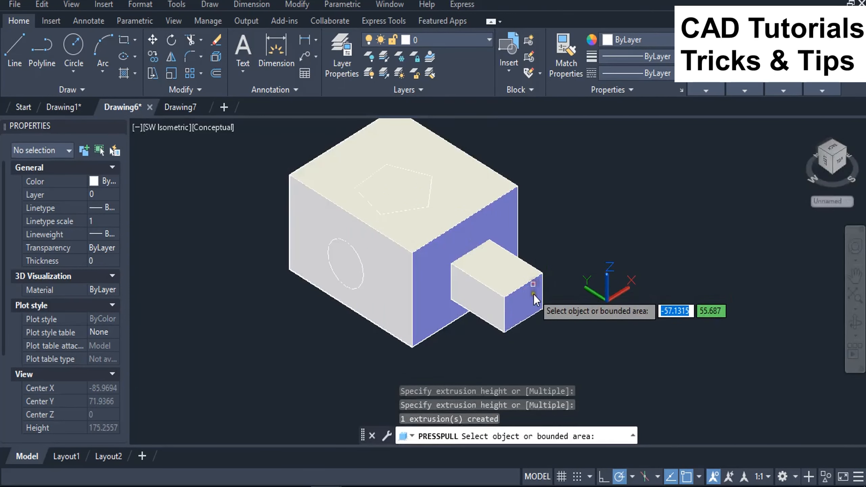
- Extrude the imprinted circle on the grey side face outward by about 35 units with Presspull
{"action": "scroll", "coordinate": [317, 304], "scroll_direction": "up", "scroll_amount": 2}
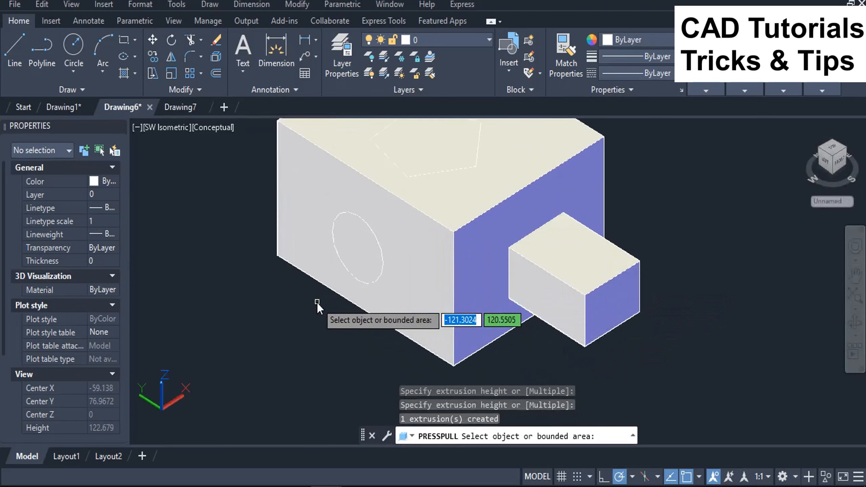
{"action": "scroll", "coordinate": [316, 303], "scroll_direction": "up", "scroll_amount": 2}
{"action": "left_click", "coordinate": [398, 206]}
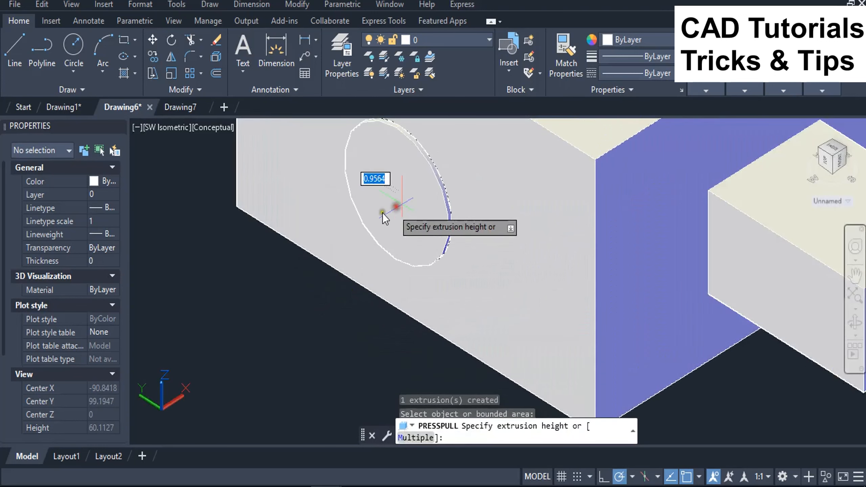
{"action": "scroll", "coordinate": [355, 236], "scroll_direction": "down", "scroll_amount": 6}
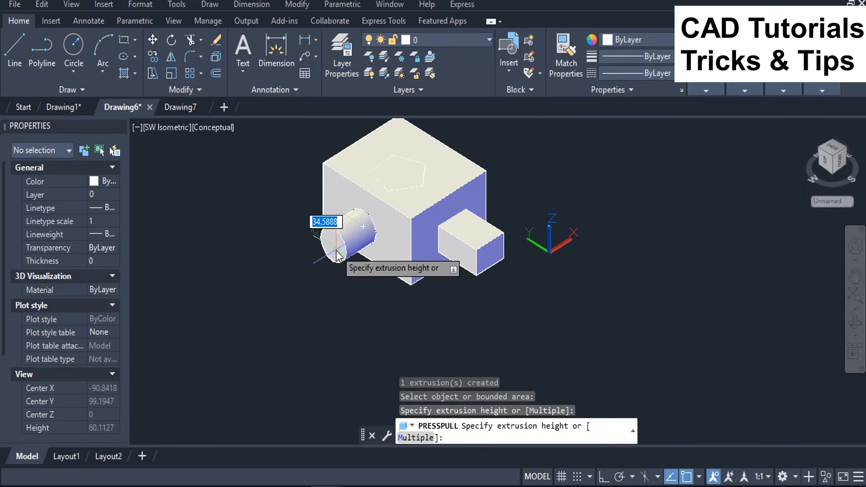
{"action": "left_click", "coordinate": [335, 252]}
- Extrude the imprinted pentagon on the box's top face upward into a pentagonal column and end the Presspull command
{"action": "middle_click_drag", "start_coordinate": [377, 313], "coordinate": [383, 332]}
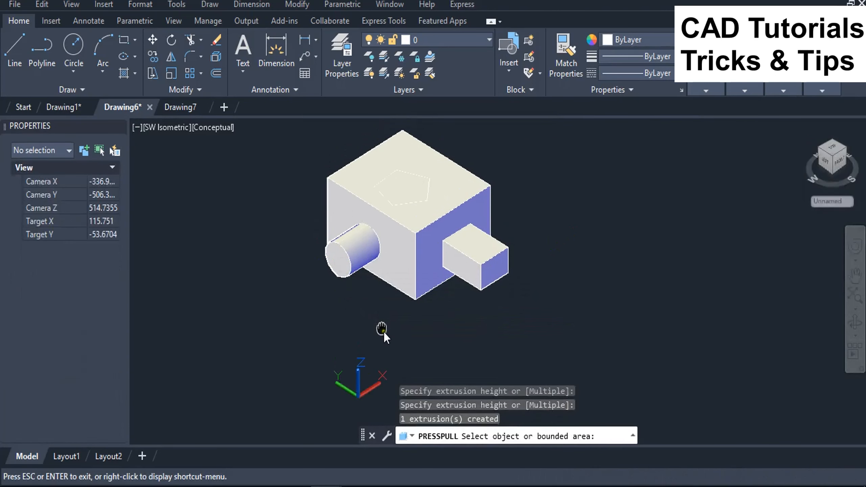
{"action": "scroll", "coordinate": [397, 236], "scroll_direction": "up", "scroll_amount": 2}
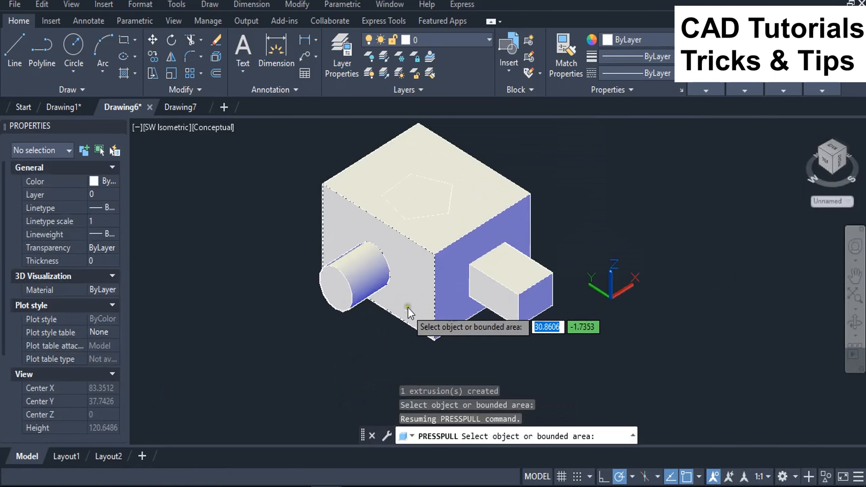
{"action": "scroll", "coordinate": [428, 176], "scroll_direction": "up", "scroll_amount": 2}
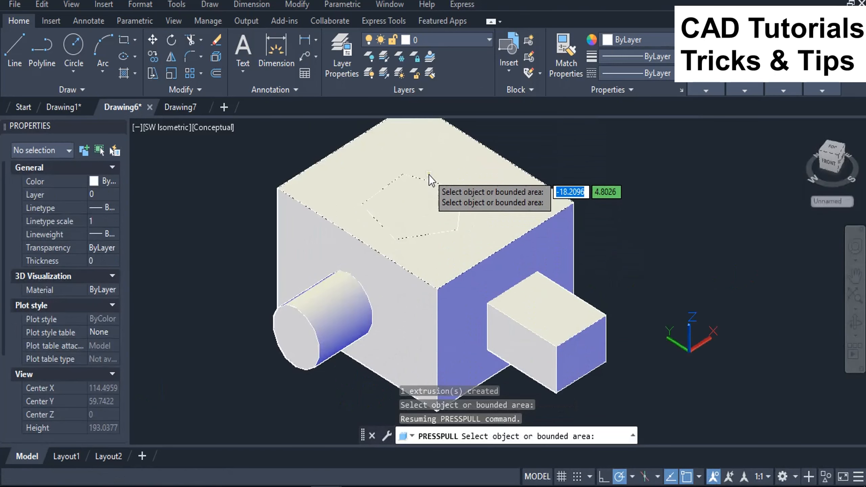
{"action": "left_click", "coordinate": [416, 206]}
{"action": "mouse_move", "coordinate": [417, 206]}
{"action": "middle_mouse_down"}
{"action": "mouse_move", "coordinate": [418, 238]}
{"action": "mouse_move", "coordinate": [418, 213]}
{"action": "middle_mouse_up"}
{"action": "scroll", "coordinate": [416, 188], "scroll_direction": "down", "scroll_amount": 2}
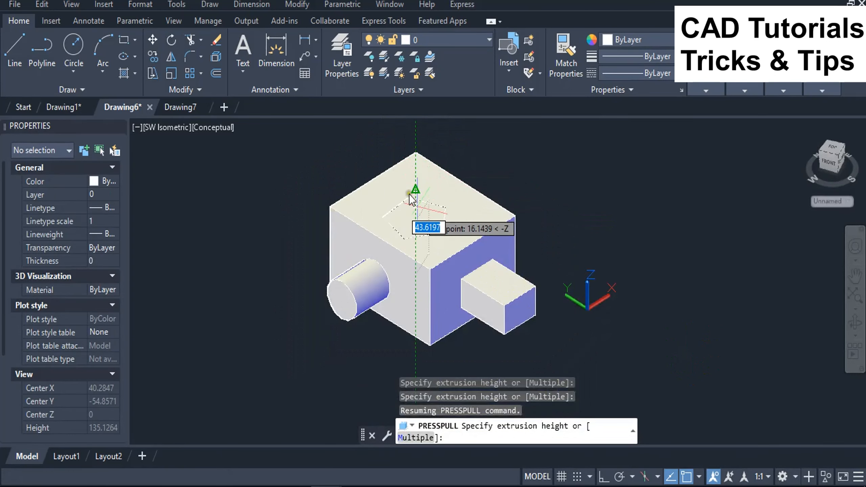
{"action": "left_click", "coordinate": [396, 153]}
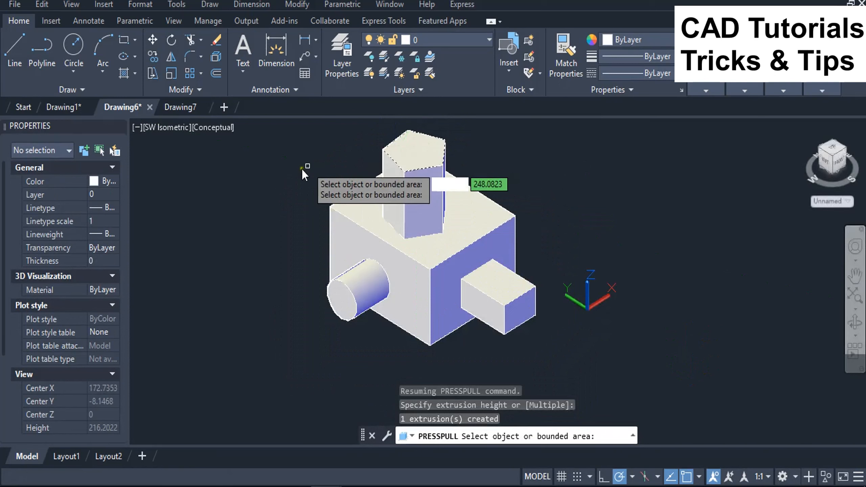
{"action": "key", "text": "Return"}
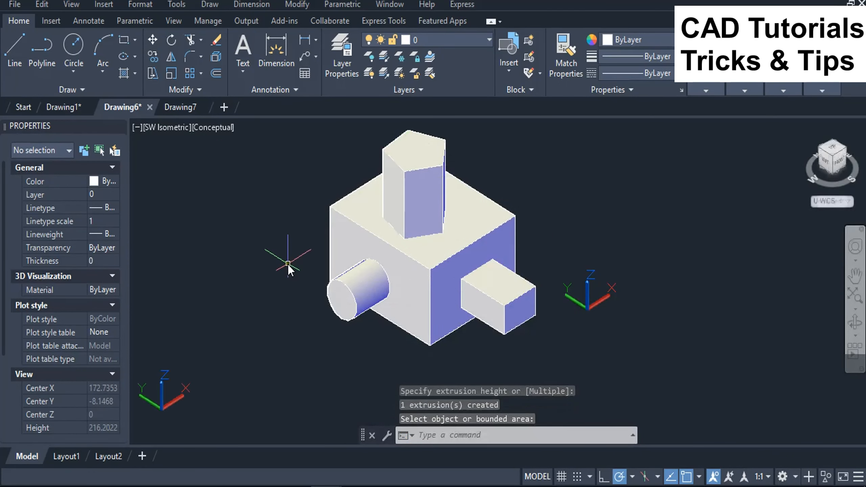
{"action": "scroll", "coordinate": [288, 265], "scroll_direction": "down", "scroll_amount": 3}
{"action": "scroll", "coordinate": [327, 231], "scroll_direction": "up", "scroll_amount": 4}
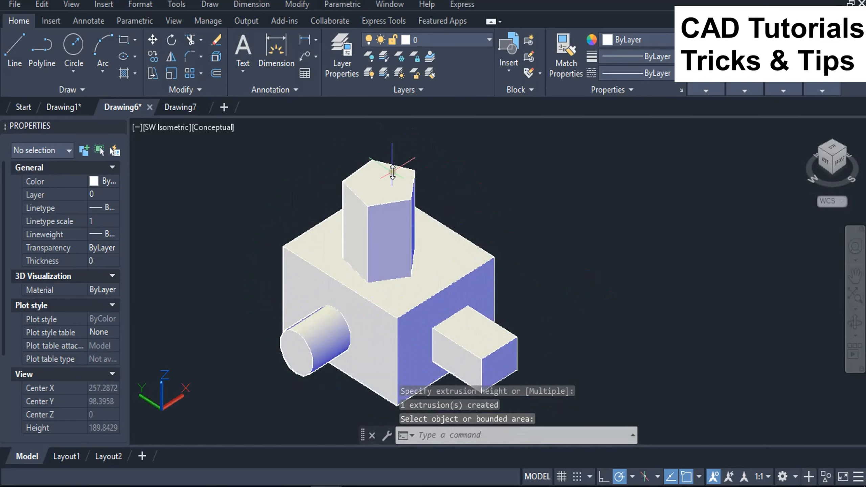
{"action": "scroll", "coordinate": [393, 173], "scroll_direction": "down", "scroll_amount": 2}
{"action": "scroll", "coordinate": [345, 221], "scroll_direction": "up", "scroll_amount": 2}
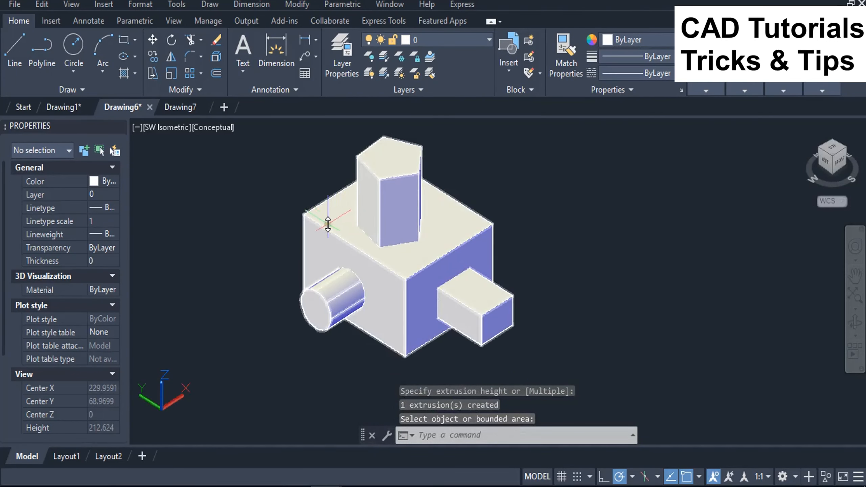
- Switch to the empty Drawing7 and set its view to SW Isometric
{"action": "left_click", "coordinate": [171, 106]}
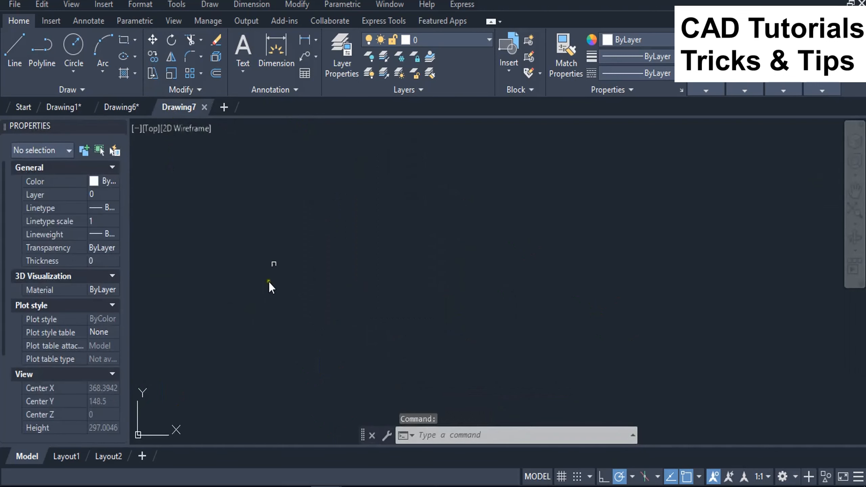
{"action": "left_click", "coordinate": [71, 5]}
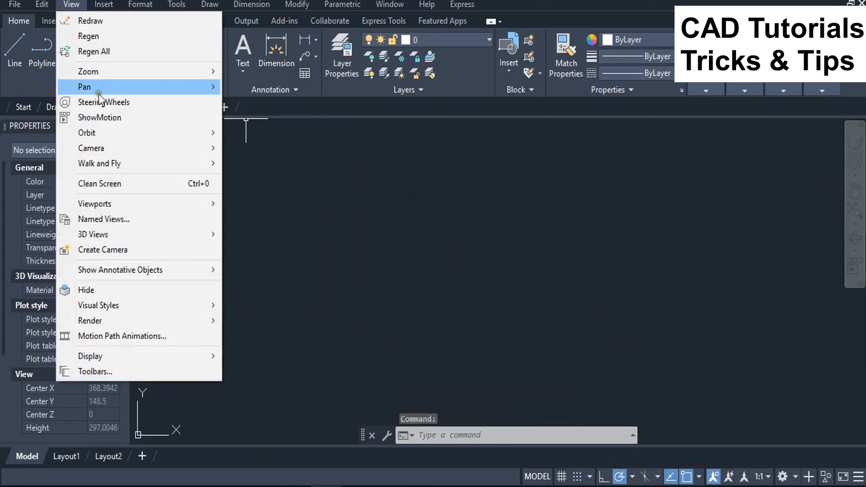
{"action": "mouse_move", "coordinate": [139, 232]}
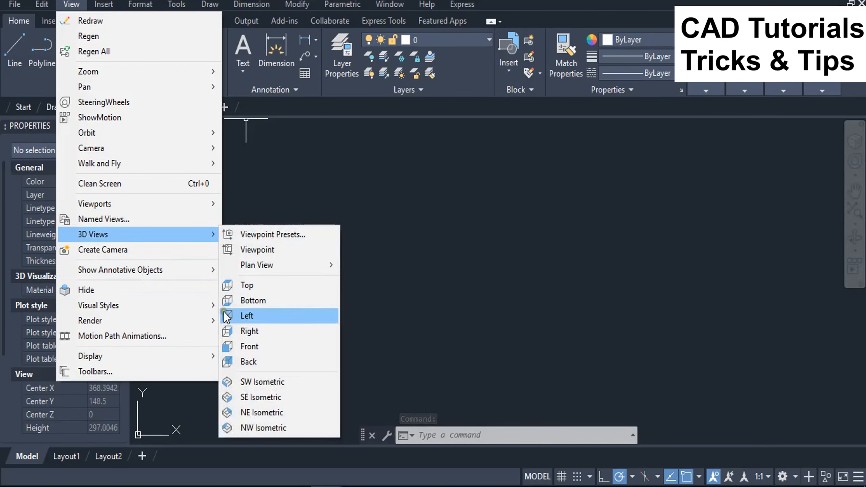
{"action": "left_click", "coordinate": [255, 381]}
{"action": "scroll", "coordinate": [552, 341], "scroll_direction": "up", "scroll_amount": 3}
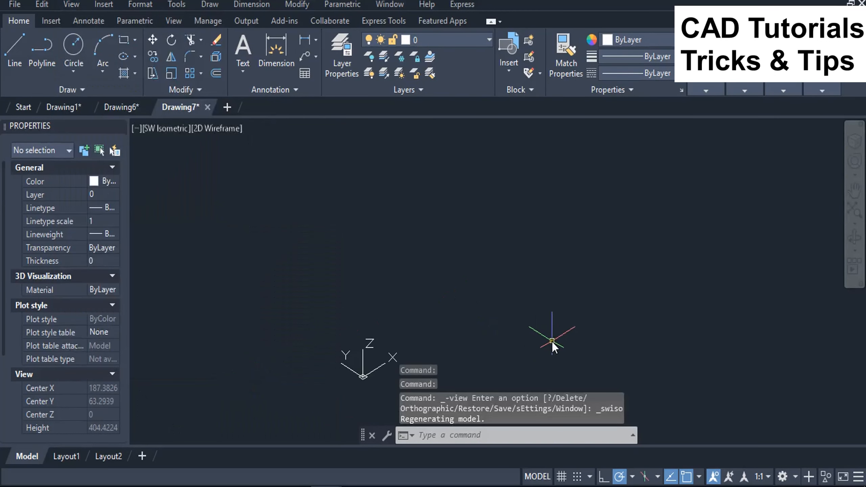
- Create a rectangular planar surface about 114 units corner to corner with PLANESURF and check its surface properties
{"action": "type", "text": "PLAn"}
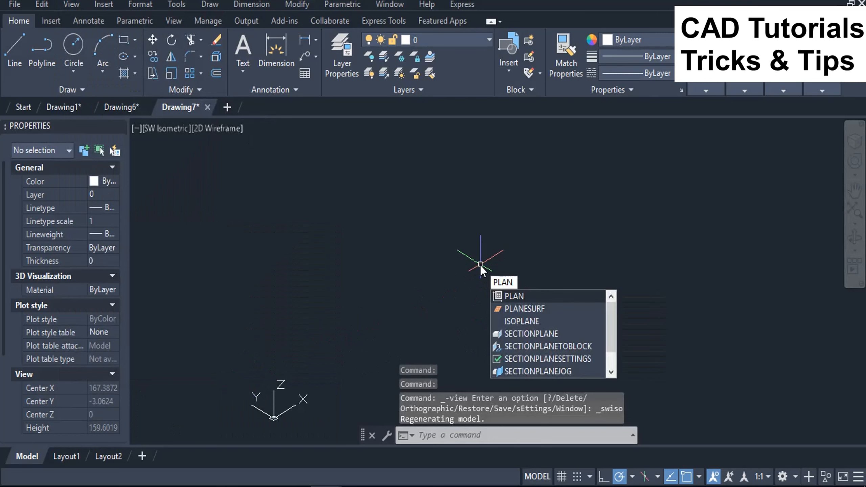
{"action": "left_click", "coordinate": [529, 308]}
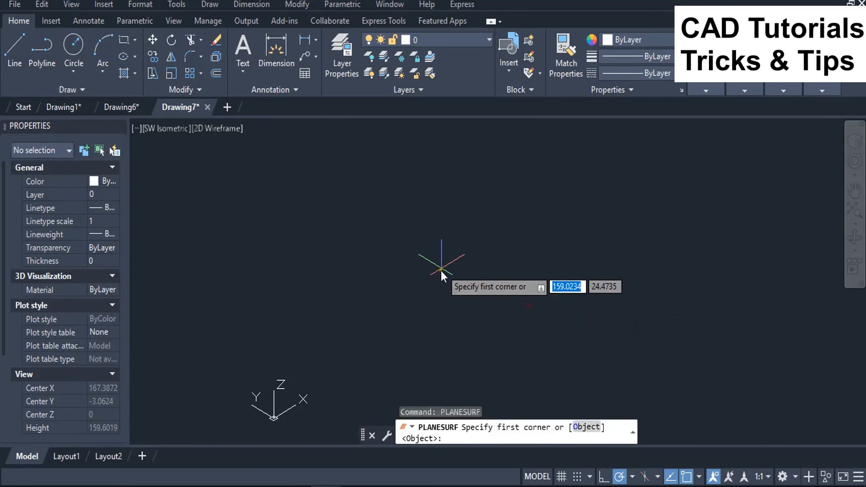
{"action": "left_click", "coordinate": [396, 308]}
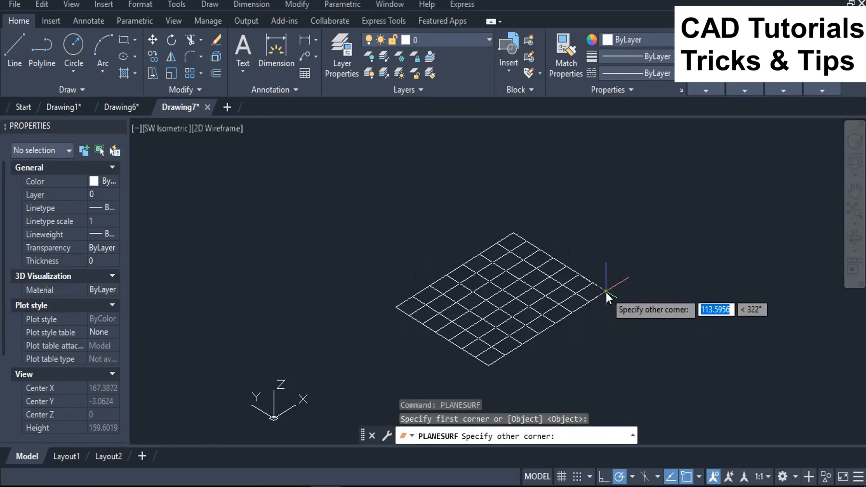
{"action": "left_click", "coordinate": [608, 292]}
{"action": "scroll", "coordinate": [643, 328], "scroll_direction": "up", "scroll_amount": 2}
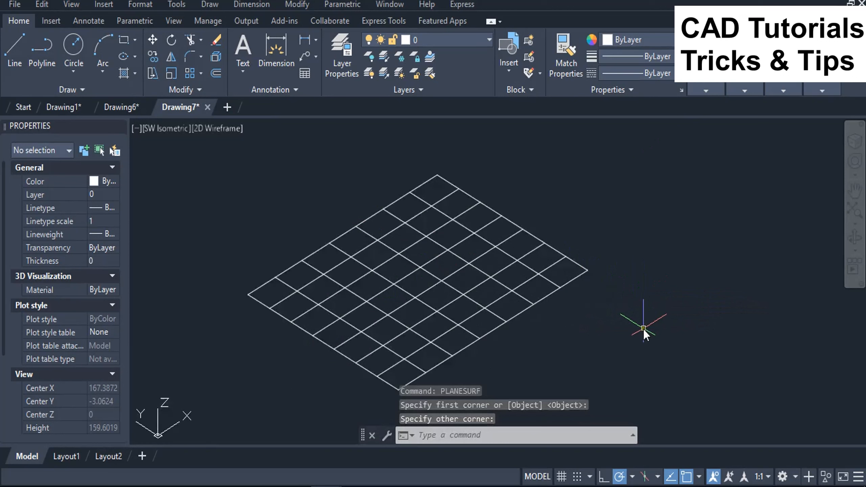
{"action": "left_click", "coordinate": [566, 286]}
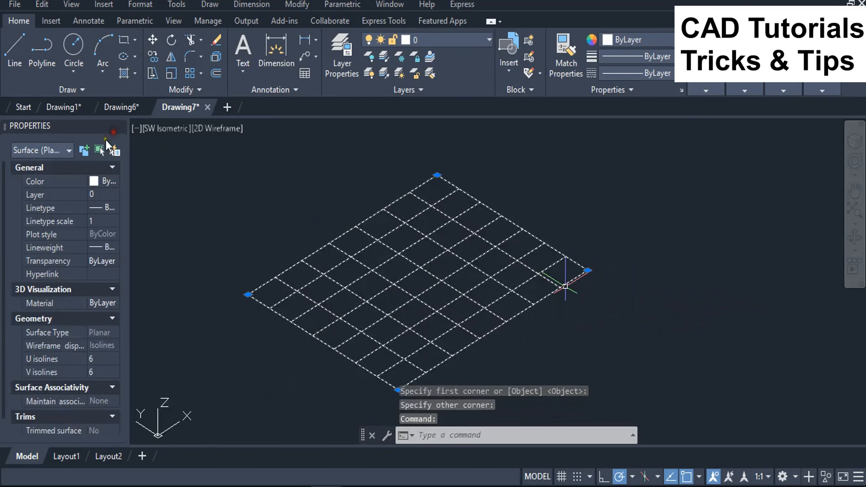
{"action": "key", "text": "Escape"}
{"action": "scroll", "coordinate": [324, 283], "scroll_direction": "down", "scroll_amount": 2}
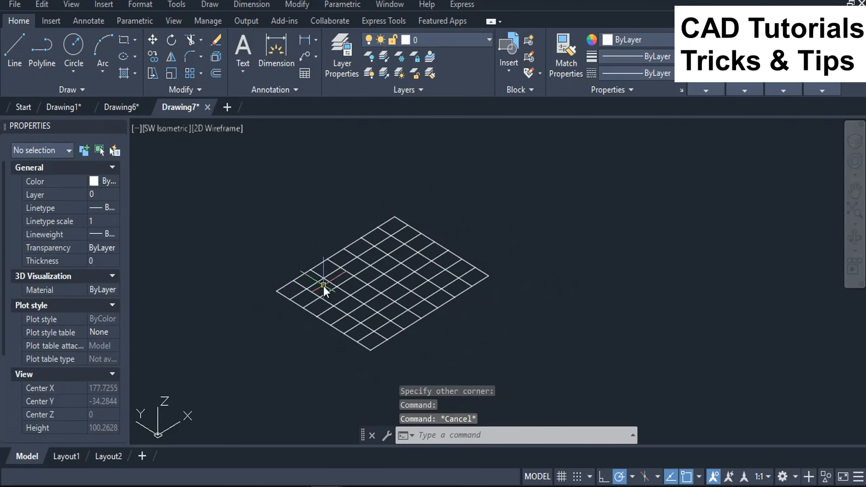
- Draw a circle around the middle of the planar surface, fully inside its edges
{"action": "left_click", "coordinate": [70, 47]}
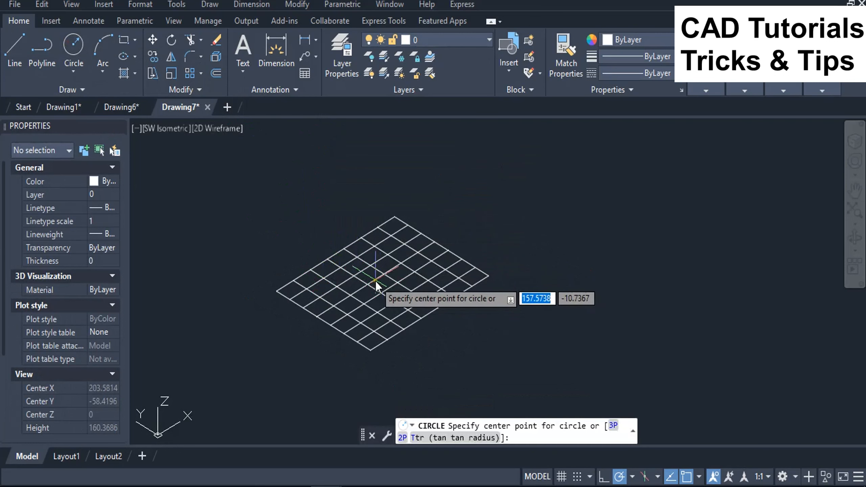
{"action": "scroll", "coordinate": [382, 283], "scroll_direction": "up", "scroll_amount": 2}
{"action": "left_click", "coordinate": [387, 276]}
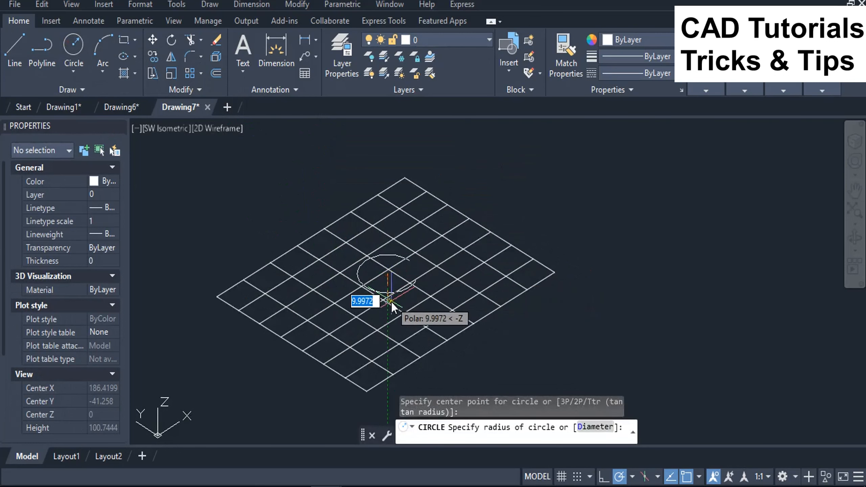
{"action": "left_click", "coordinate": [383, 328]}
{"action": "scroll", "coordinate": [396, 336], "scroll_direction": "up", "scroll_amount": 1}
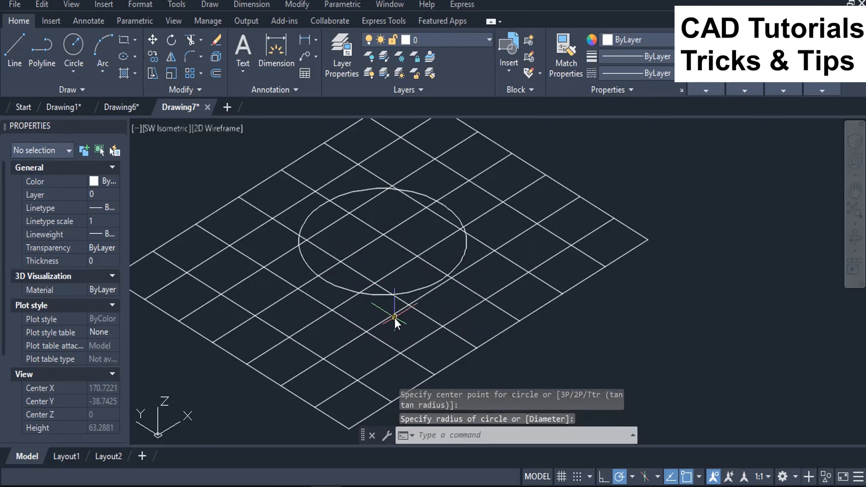
{"action": "scroll", "coordinate": [394, 320], "scroll_direction": "down", "scroll_amount": 2}
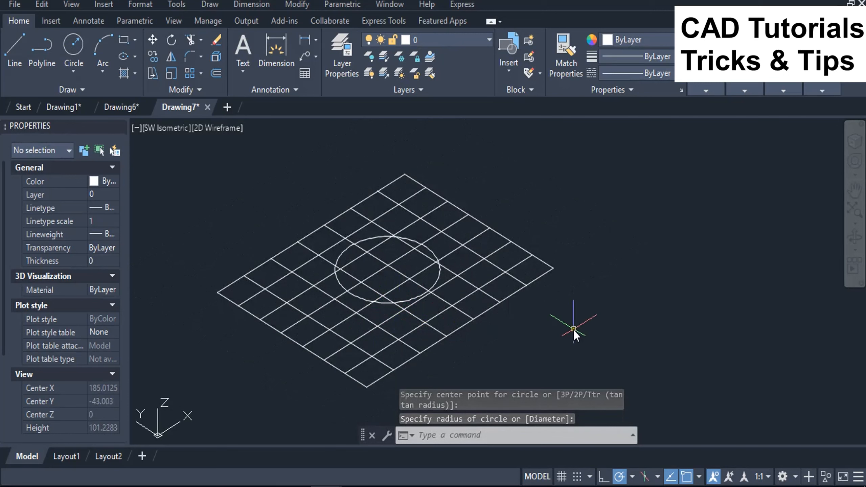
- Imprint the circle onto the planar surface, deleting the source object, and check whether both select as one surface
{"action": "type", "text": "imprint"}
{"action": "key", "text": "Return"}
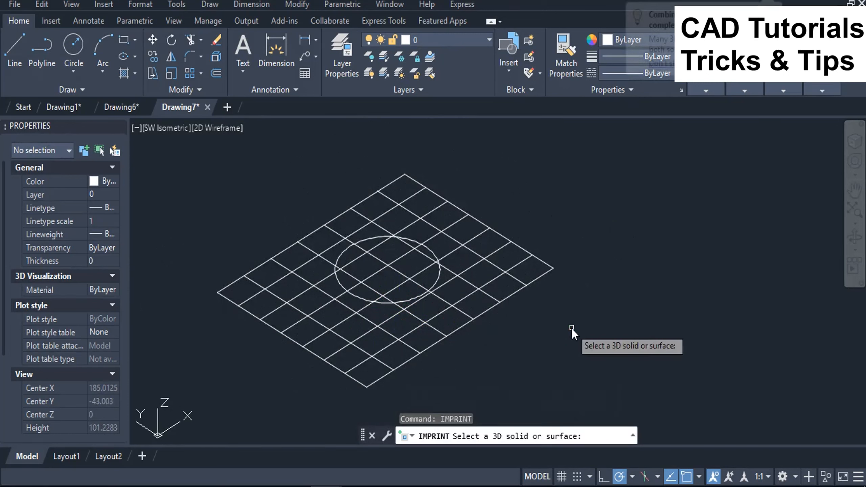
{"action": "left_click", "coordinate": [482, 289]}
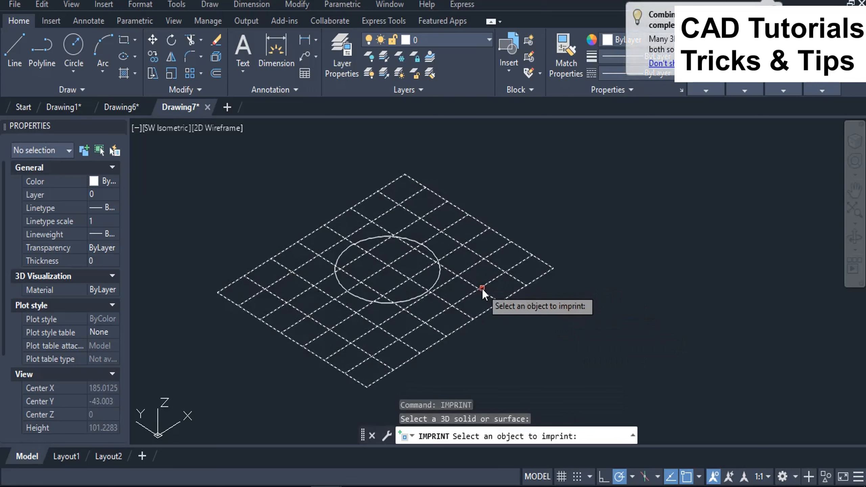
{"action": "scroll", "coordinate": [442, 284], "scroll_direction": "up", "scroll_amount": 2}
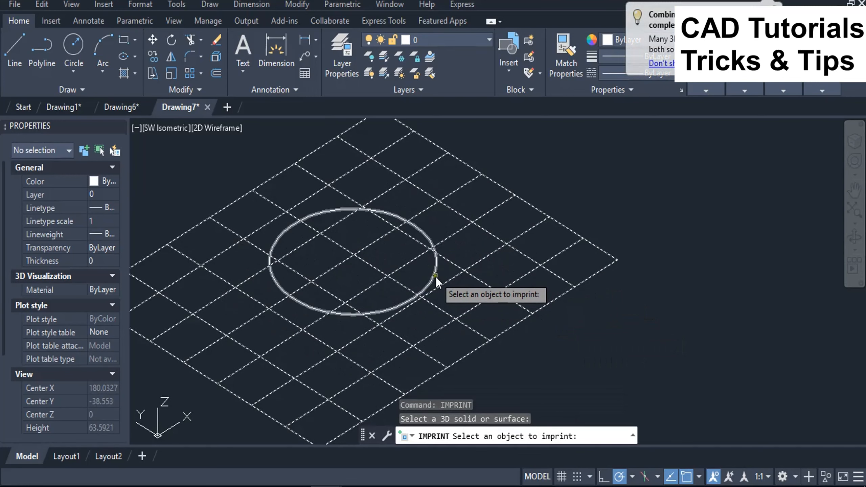
{"action": "left_click", "coordinate": [435, 276]}
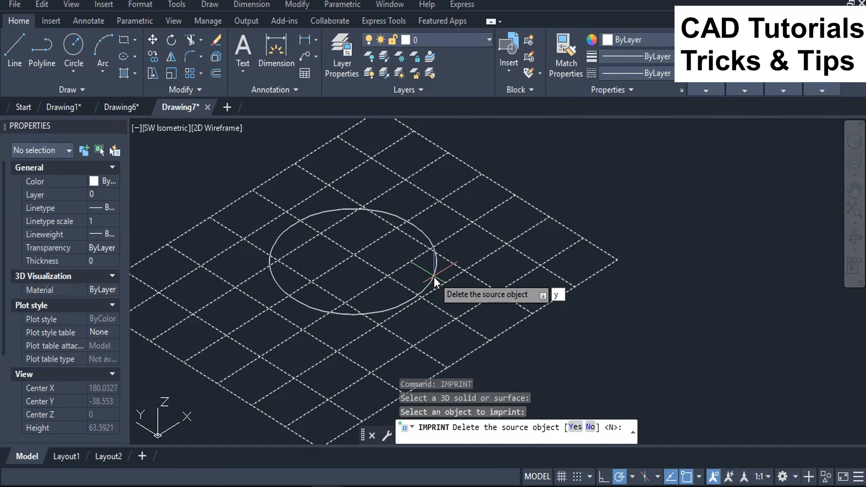
{"action": "type", "text": "y"}
{"action": "key", "text": "Return"}
{"action": "scroll", "coordinate": [433, 277], "scroll_direction": "down", "scroll_amount": 1}
{"action": "scroll", "coordinate": [433, 277], "scroll_direction": "down", "scroll_amount": 1}
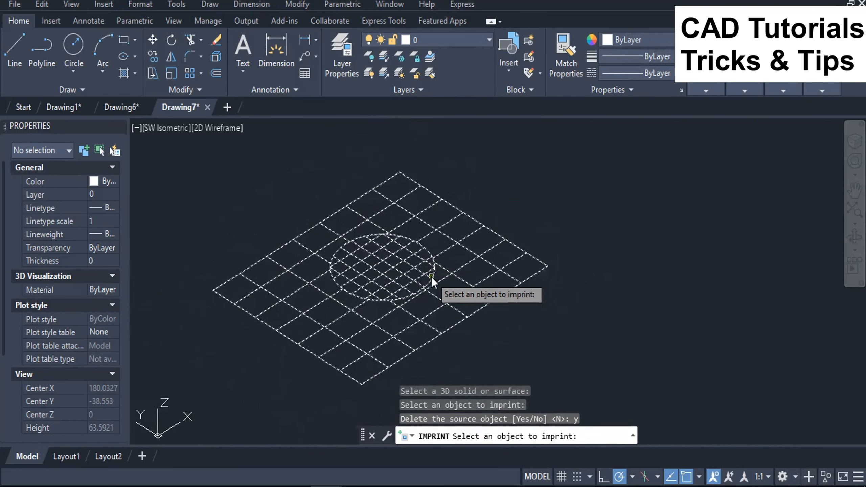
{"action": "key", "text": "Return"}
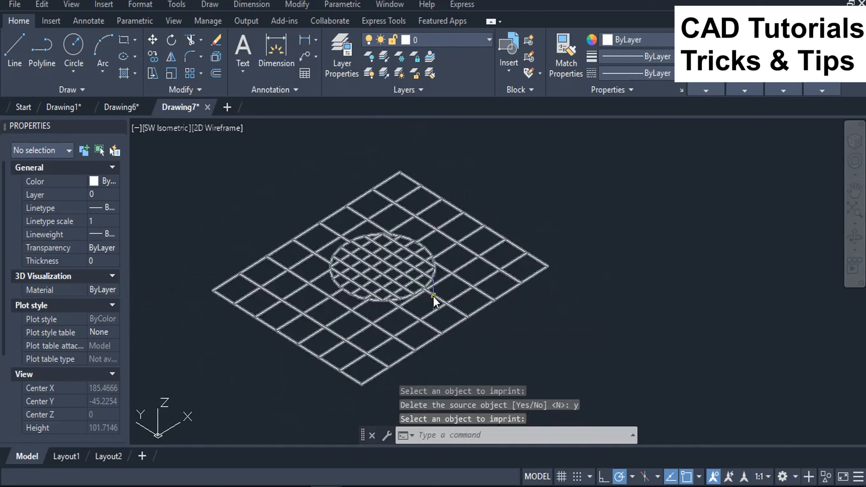
{"action": "left_click", "coordinate": [431, 292]}
{"action": "left_click", "coordinate": [422, 295]}
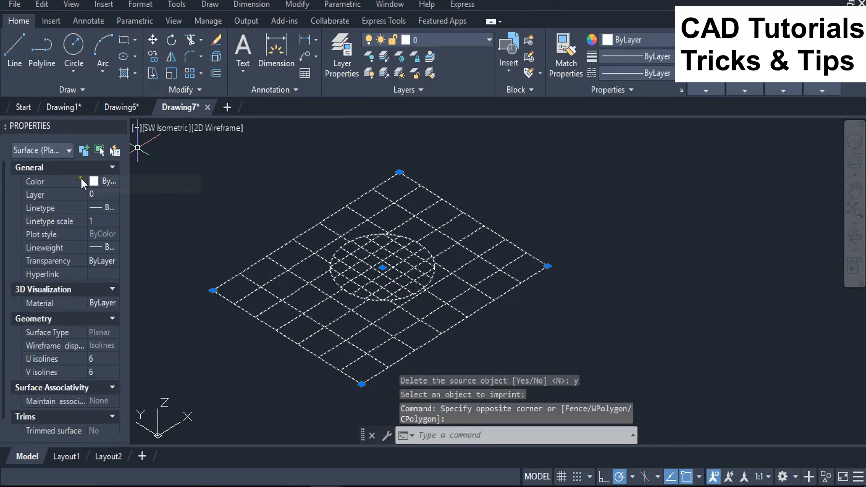
{"action": "key", "text": "Escape"}
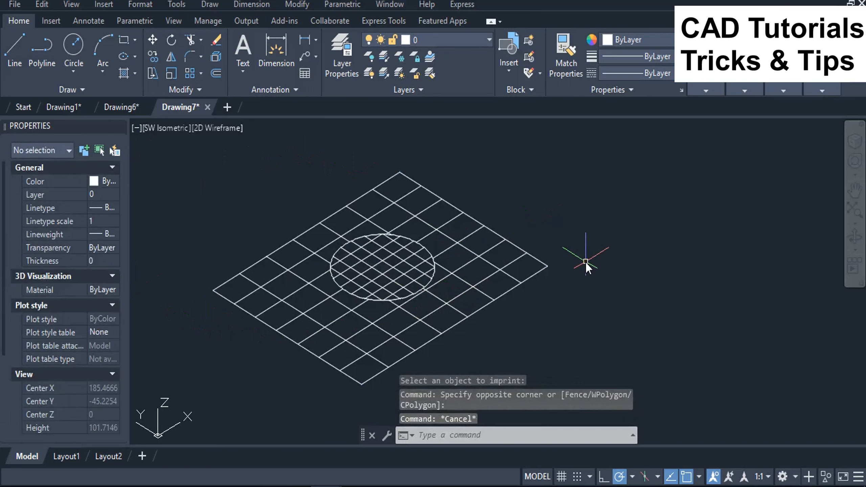
- Extrude the imprinted circle on the planar surface upward into a cylinder with Presspull
{"action": "type", "text": "PRESSPULL"}
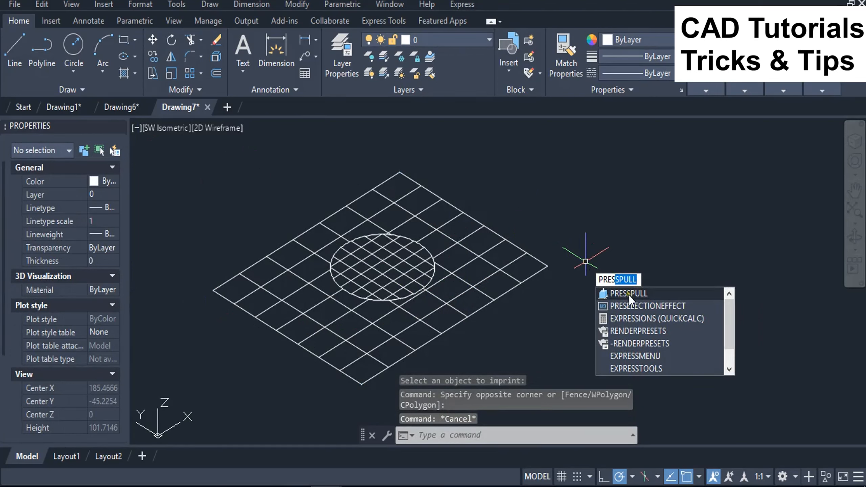
{"action": "left_click", "coordinate": [629, 295]}
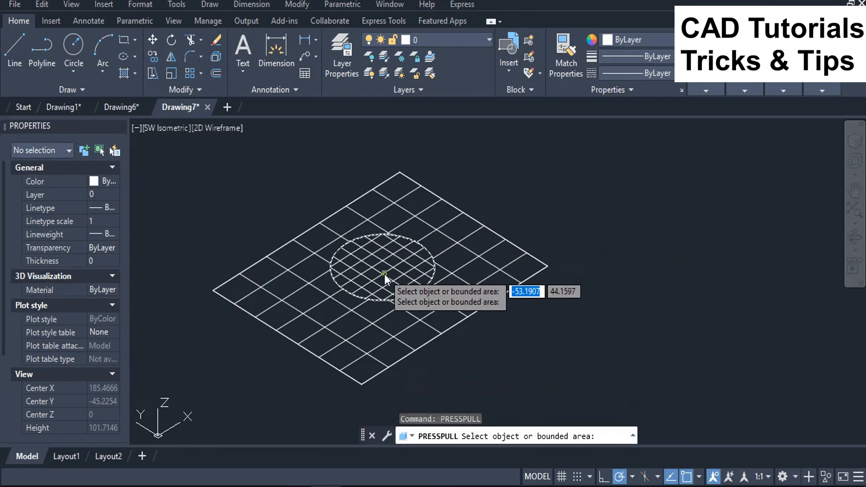
{"action": "left_click", "coordinate": [385, 277]}
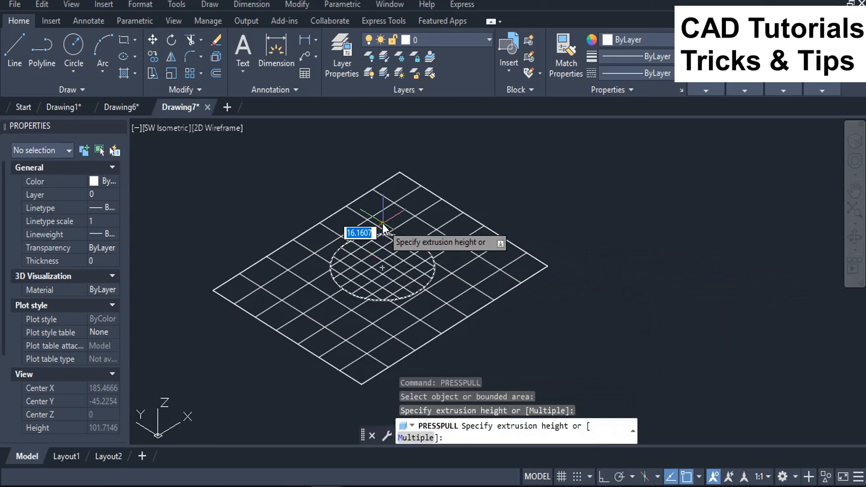
{"action": "scroll", "coordinate": [379, 184], "scroll_direction": "down", "scroll_amount": 2}
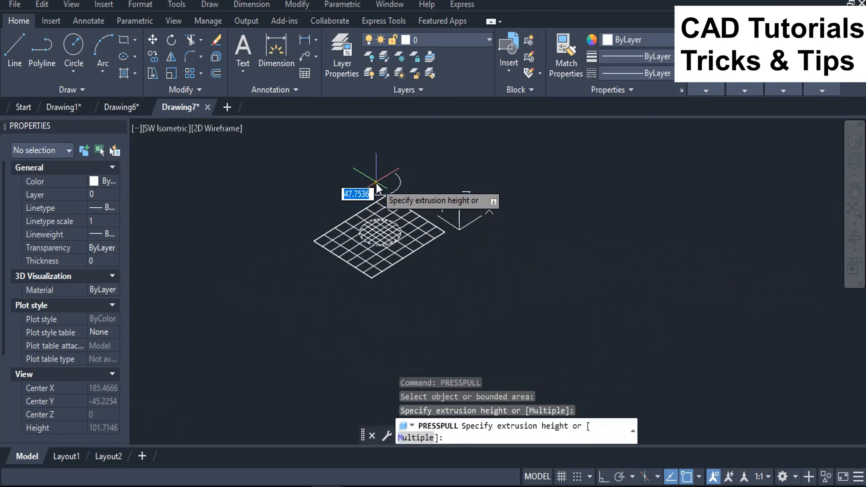
{"action": "left_click", "coordinate": [377, 172]}
{"action": "scroll", "coordinate": [371, 208], "scroll_direction": "up", "scroll_amount": 2}
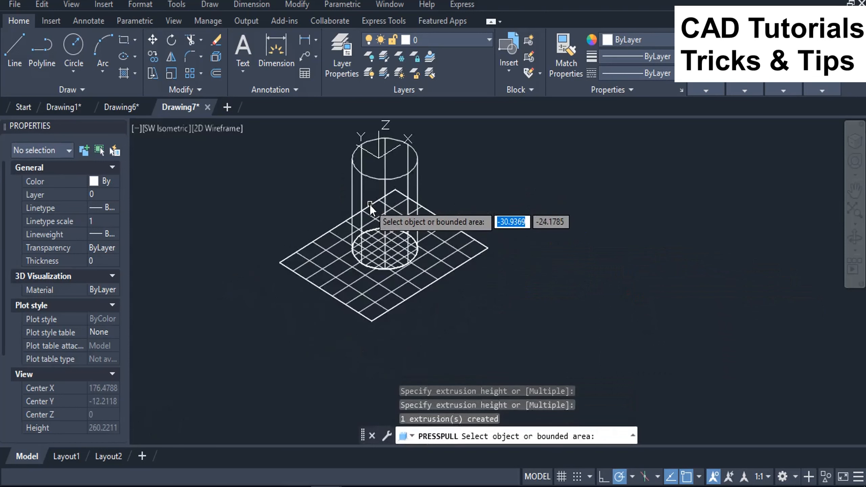
- Finish Presspull and display the cylinder and planar surface as shaded faces with the SHADE command
{"action": "key", "text": "Return"}
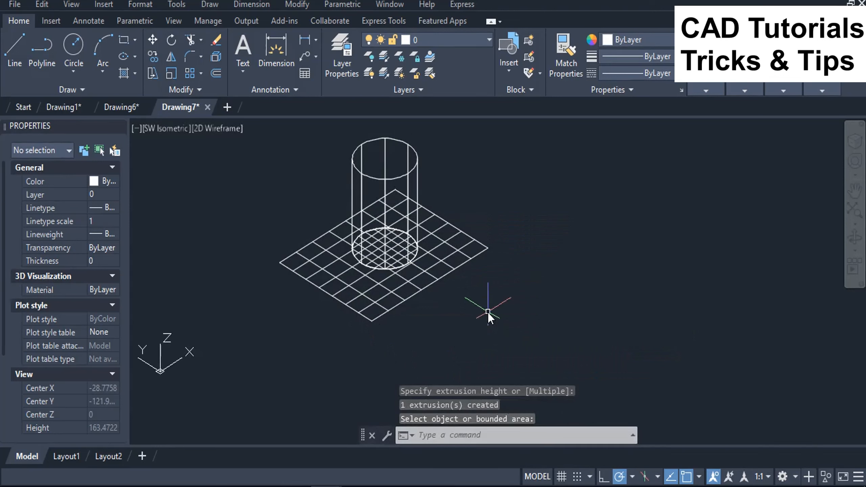
{"action": "type", "text": "SHAde"}
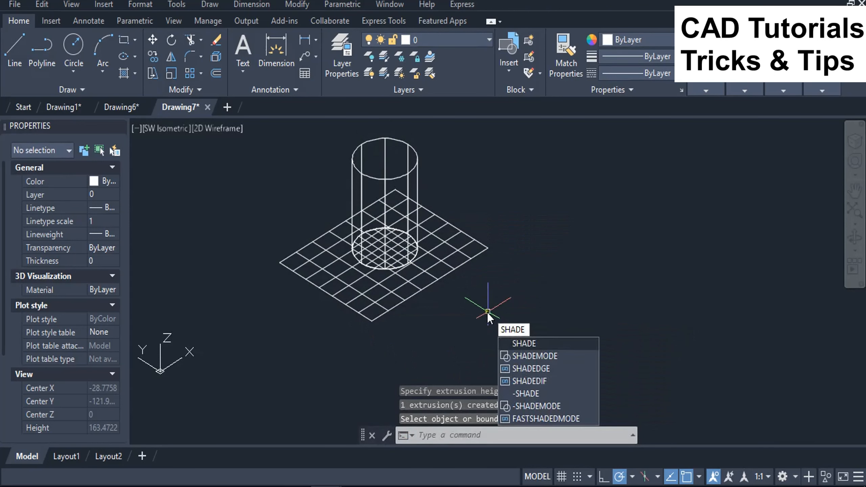
{"action": "key", "text": "Return"}
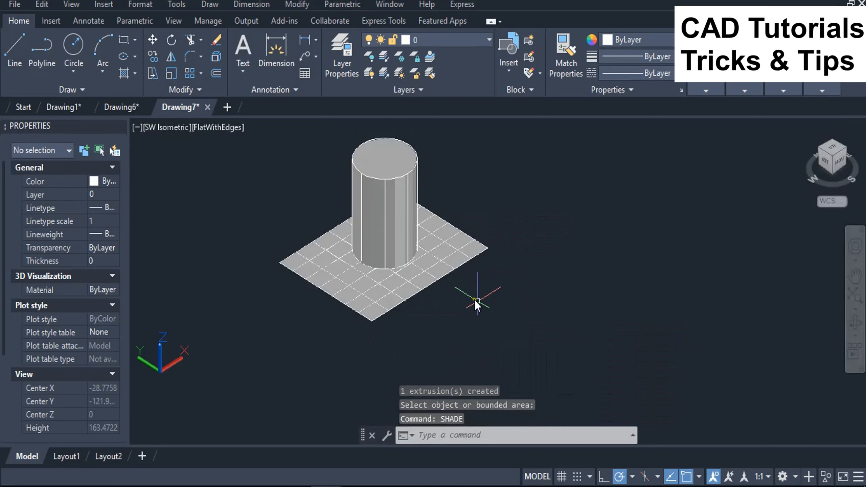
- Check the object types of the extruded cylinder and the planar surface beneath it, leaving both unselected
{"action": "scroll", "coordinate": [475, 306], "scroll_direction": "down", "scroll_amount": 3}
{"action": "scroll", "coordinate": [452, 271], "scroll_direction": "up", "scroll_amount": 2}
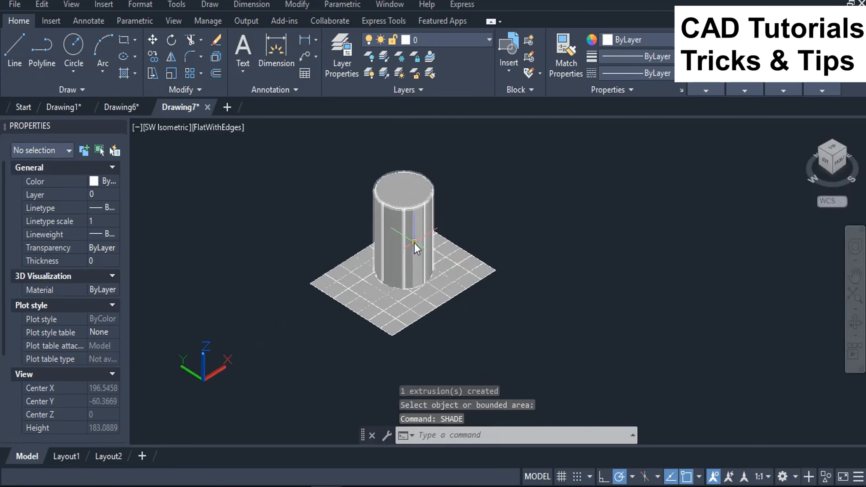
{"action": "left_click", "coordinate": [415, 243]}
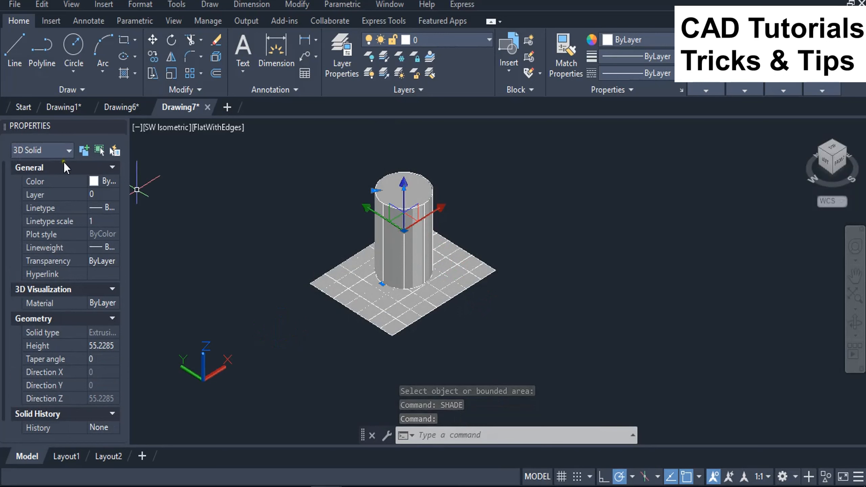
{"action": "key", "text": "Escape"}
{"action": "left_click", "coordinate": [398, 316]}
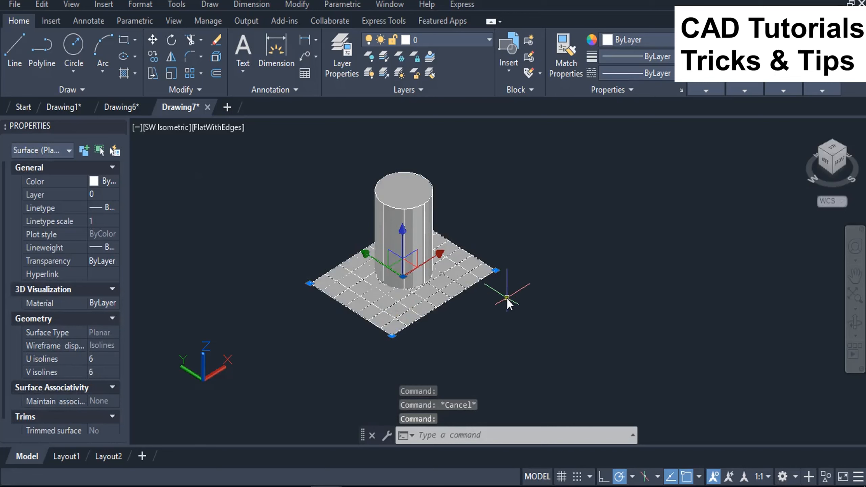
{"action": "key", "text": "Escape"}
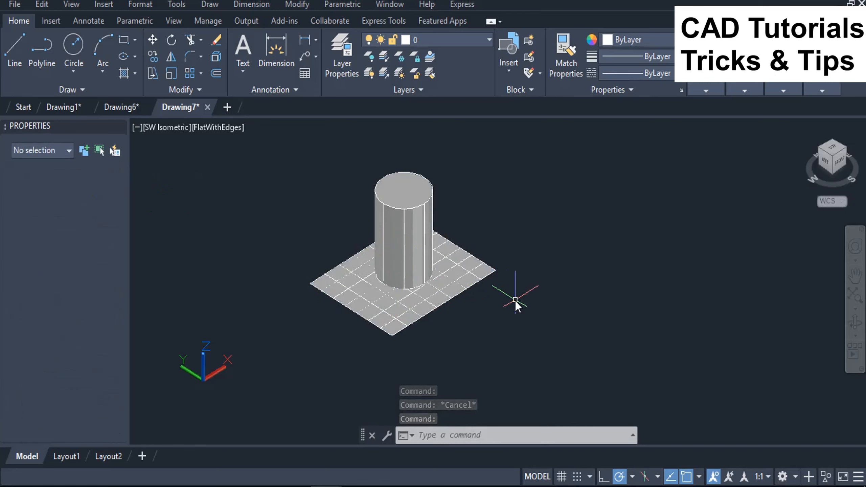